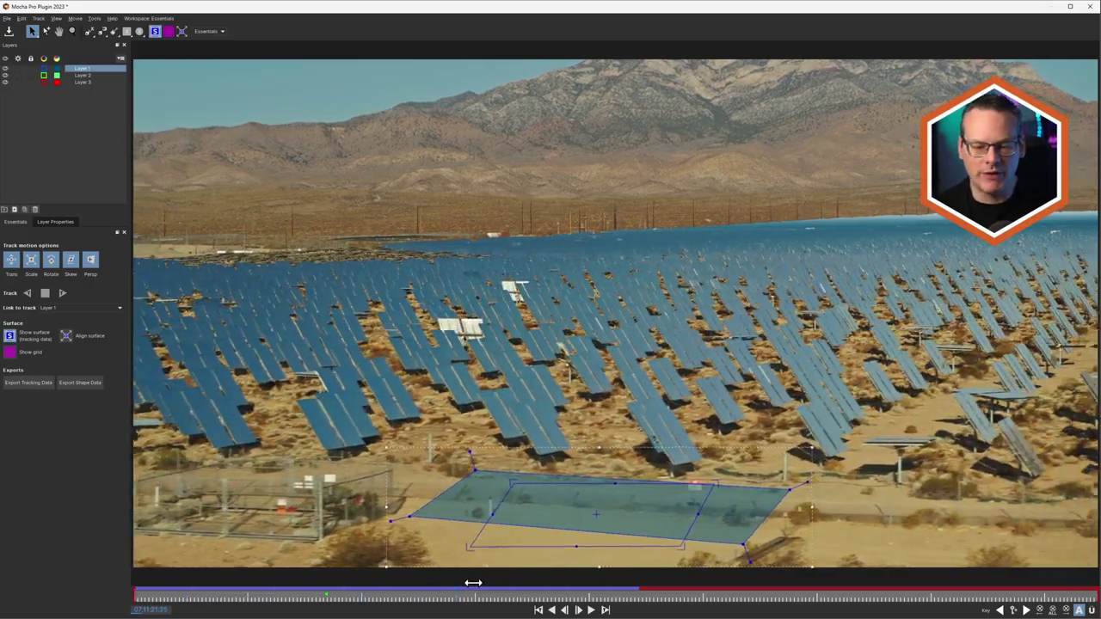
# Step: Scrub through the clip to review the partial tracks of Layer 1, Layer 2 and Layer 3
pyautogui.moveTo(473, 584); pyautogui.dragTo(1009, 520)
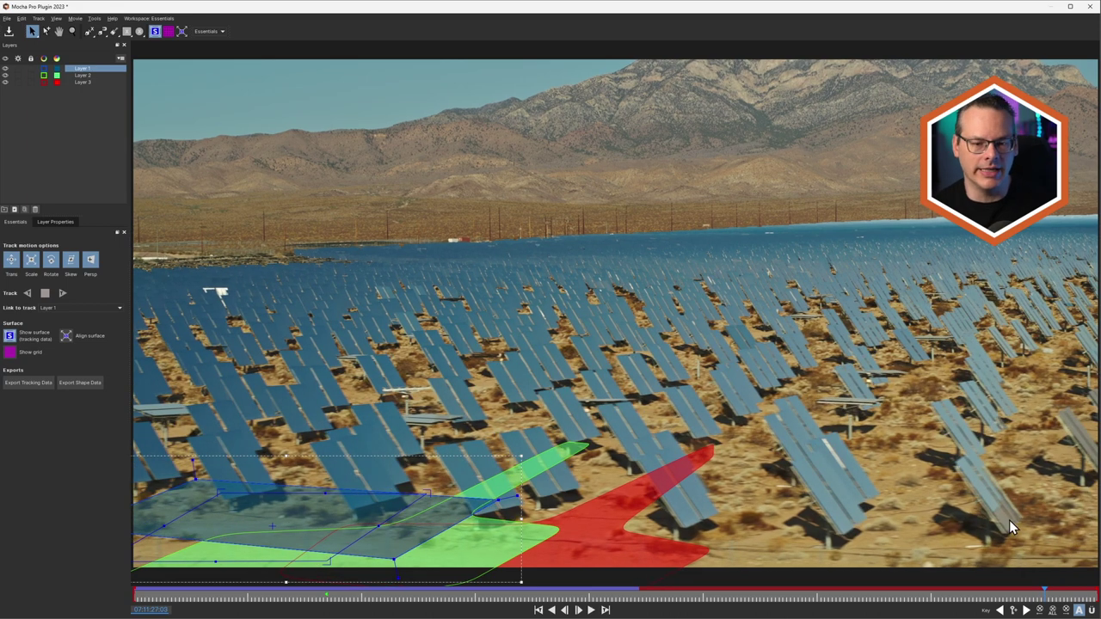
pyautogui.click(551, 609)
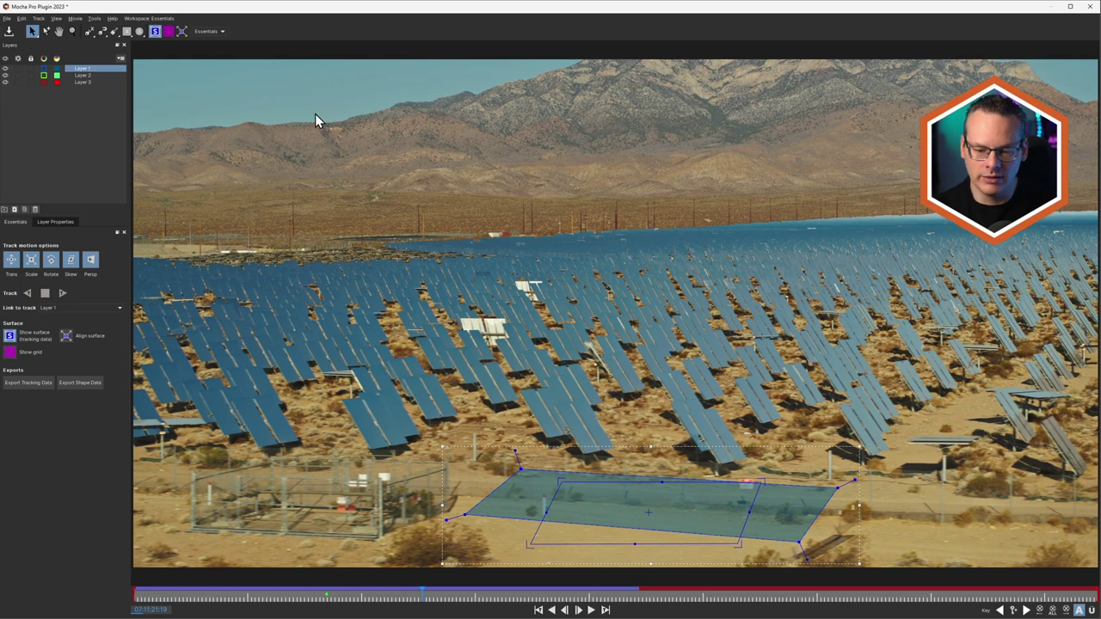
pyautogui.click(96, 76)
pyautogui.click(723, 597)
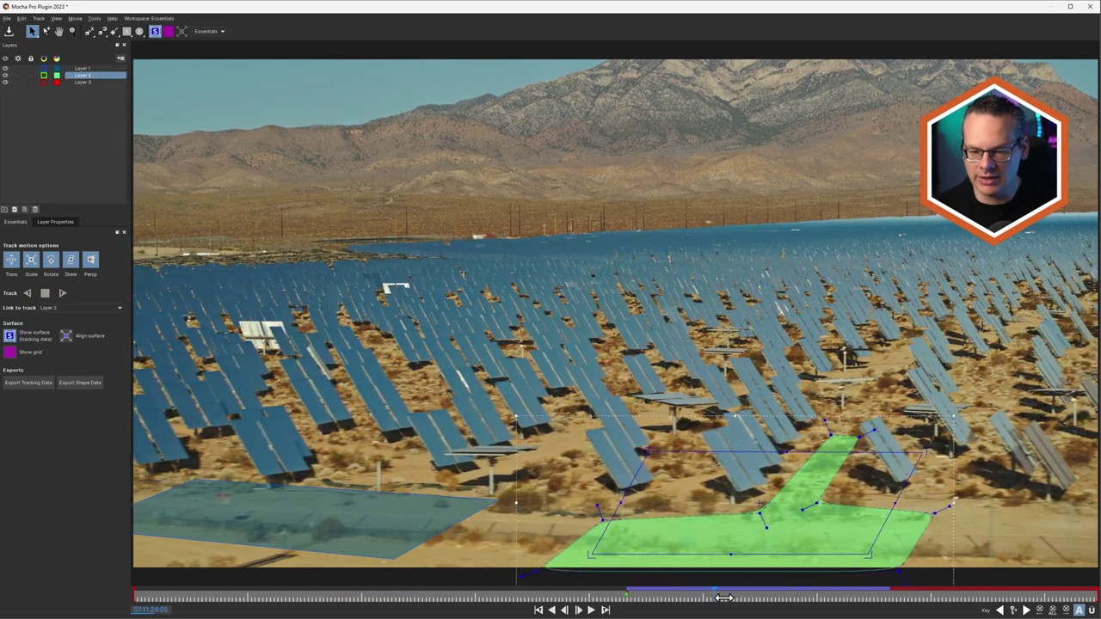
pyautogui.moveTo(722, 597); pyautogui.dragTo(762, 598)
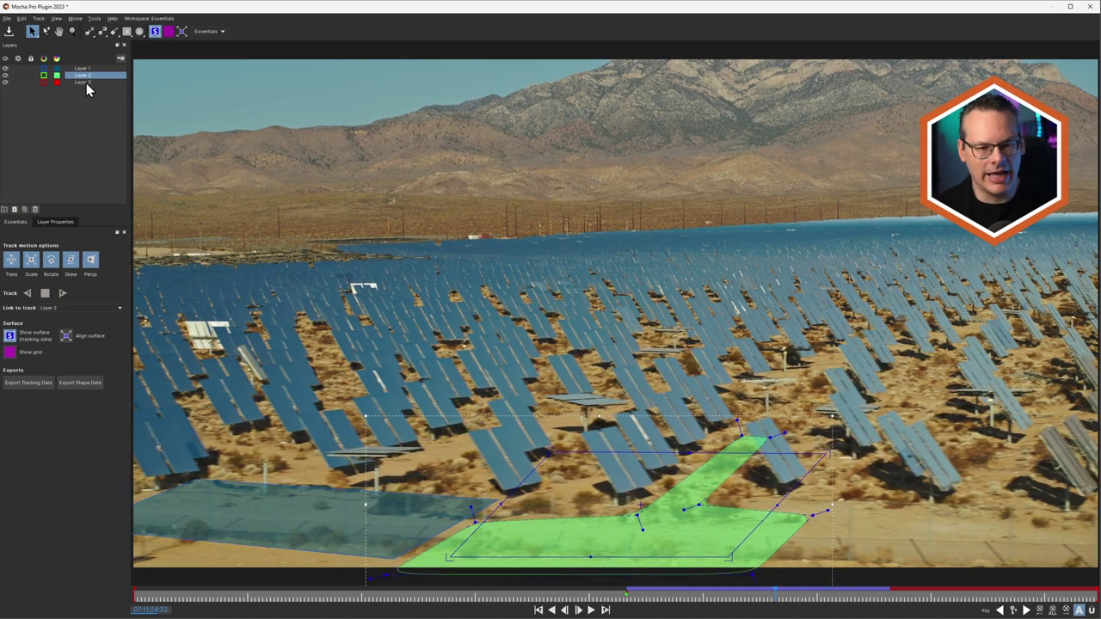
pyautogui.click(86, 82)
pyautogui.moveTo(848, 597); pyautogui.dragTo(989, 600)
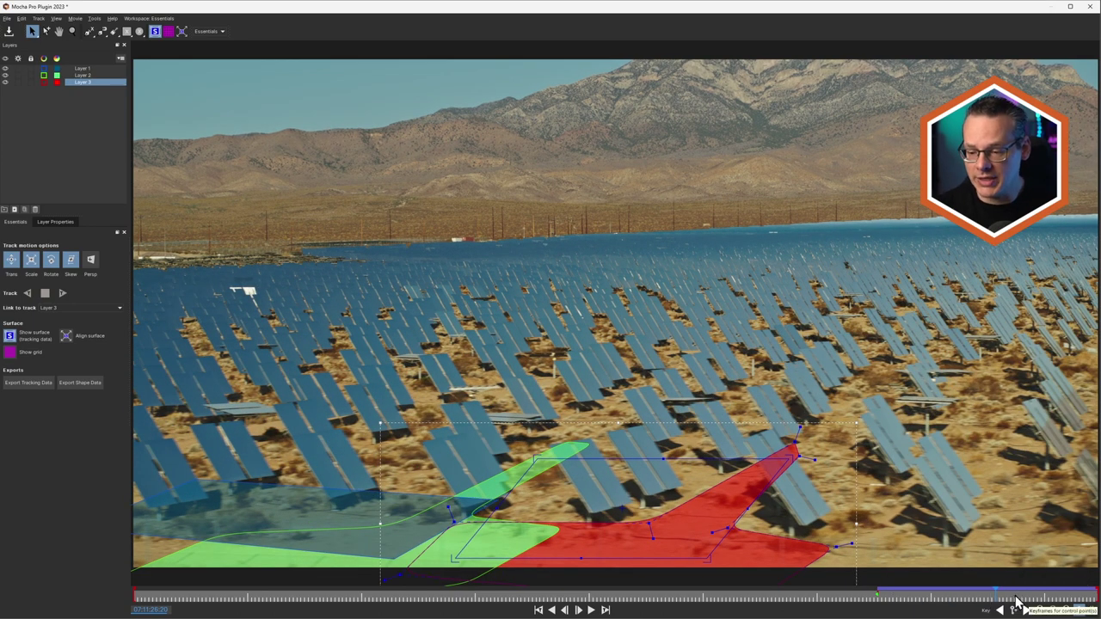
pyautogui.moveTo(995, 592); pyautogui.dragTo(706, 578)
# Step: Select Layers 1–3 together and merge them into a single 'Layer 1 - Merged' track
pyautogui.click(465, 507)
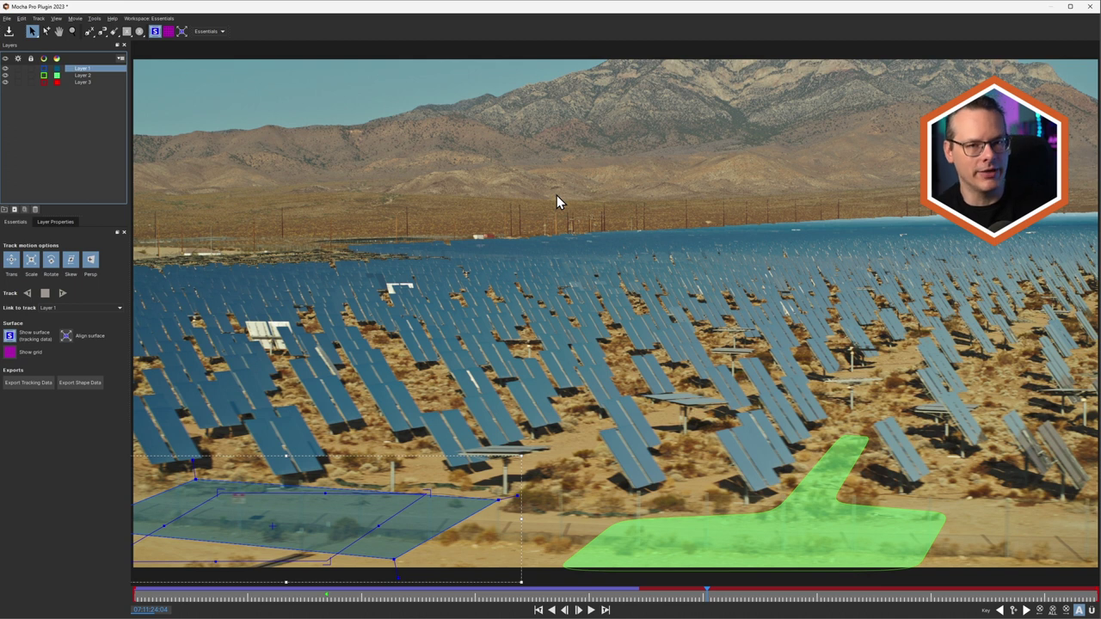
pyautogui.keyDown('shift'); pyautogui.click(89, 82); pyautogui.keyUp('shift')
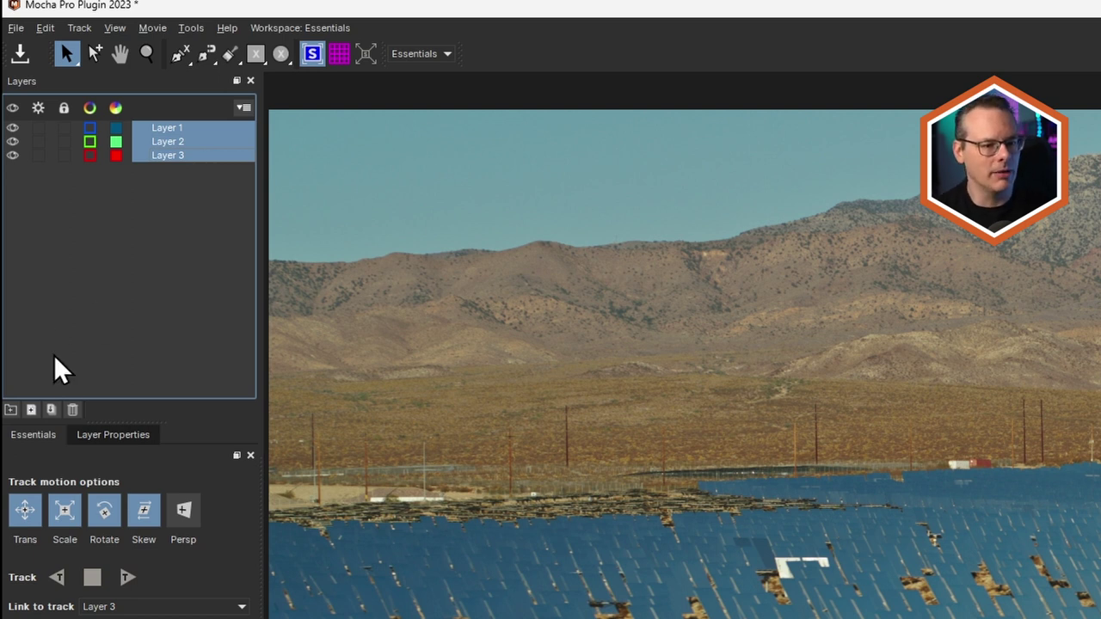
pyautogui.click(52, 410)
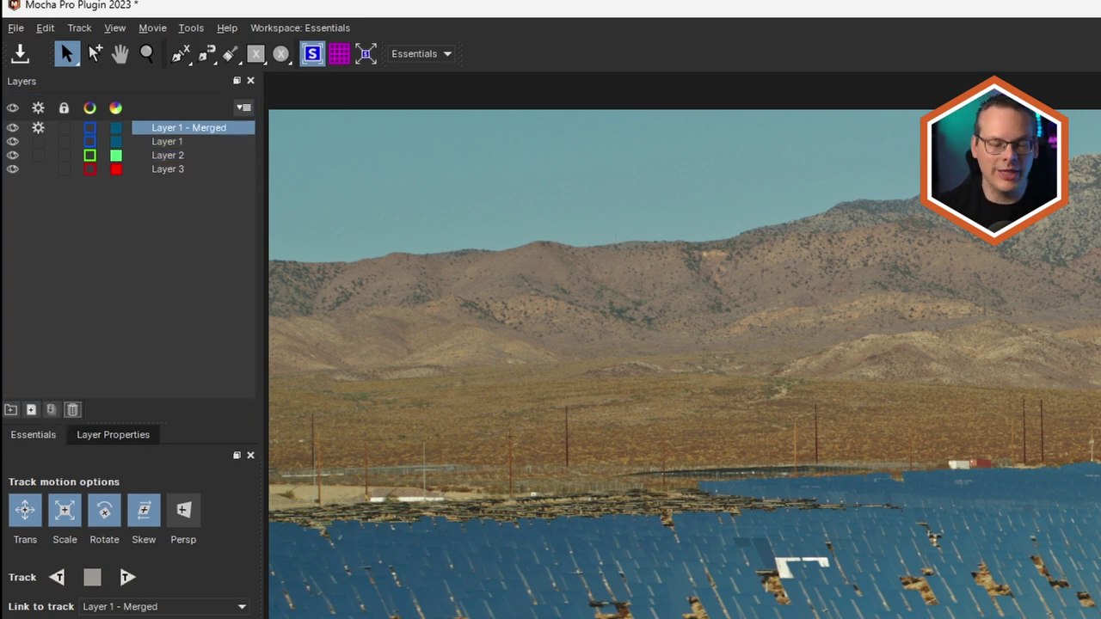
# Step: Drag the 'Layer 1 - Merged' surface rightward onto the ground, scrubbing to check its placement
pyautogui.click(186, 130)
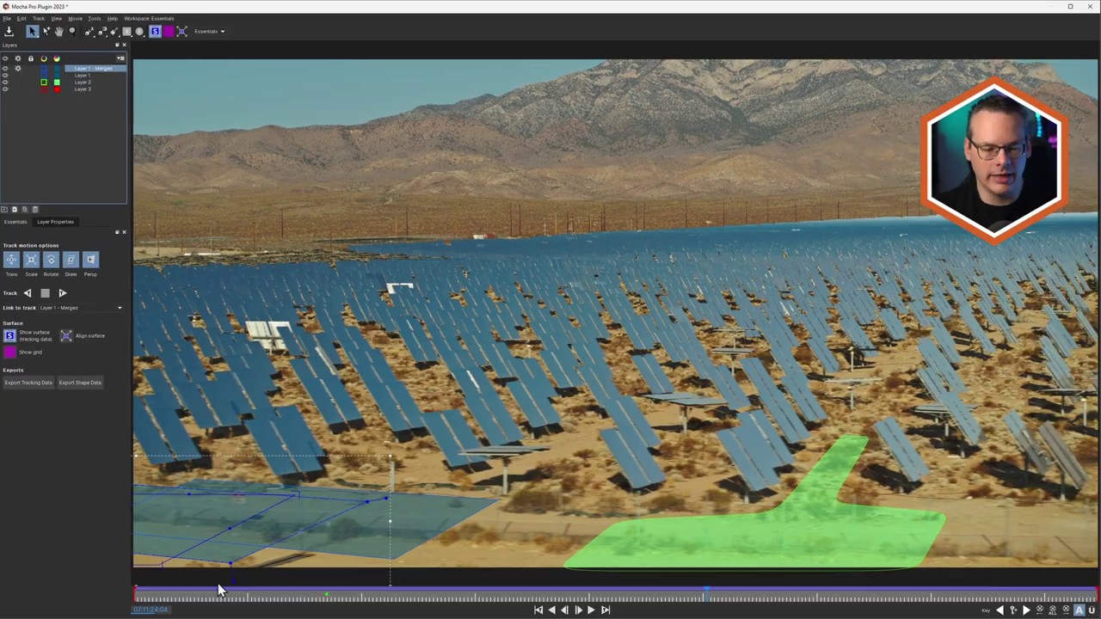
pyautogui.moveTo(199, 595); pyautogui.dragTo(1094, 593)
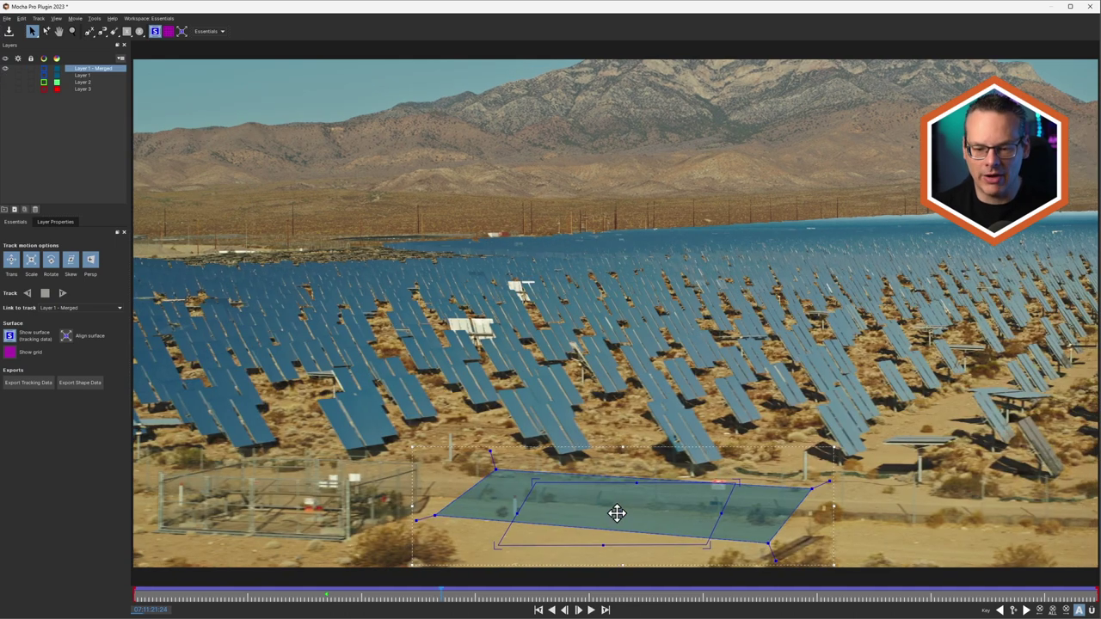
pyautogui.moveTo(616, 513); pyautogui.dragTo(1032, 515)
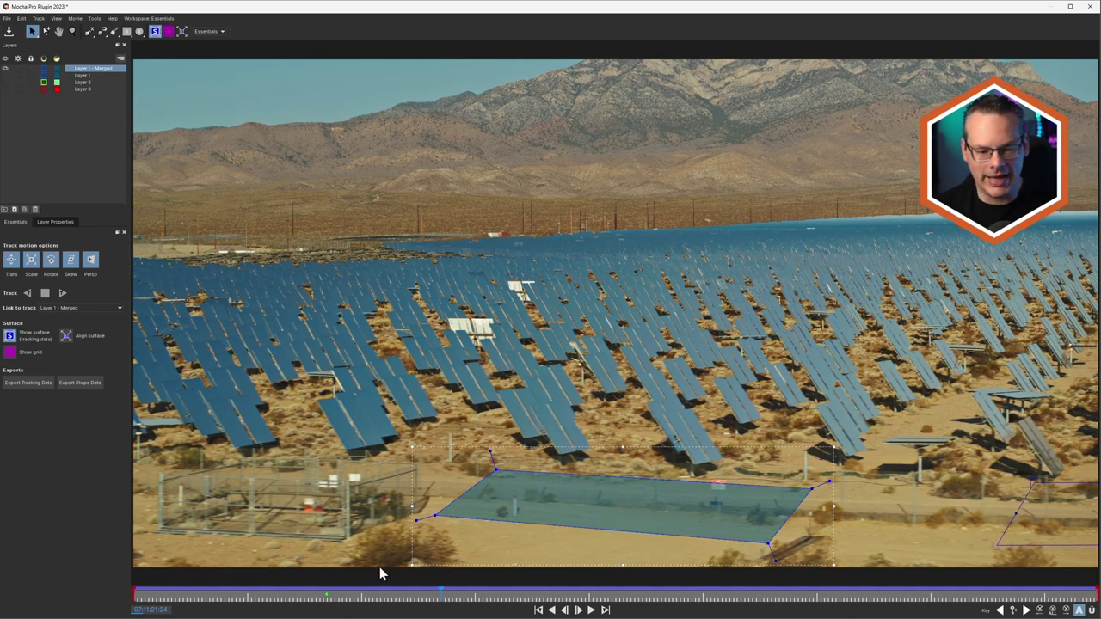
pyautogui.moveTo(440, 592); pyautogui.dragTo(732, 579)
pyautogui.moveTo(597, 533); pyautogui.dragTo(902, 519)
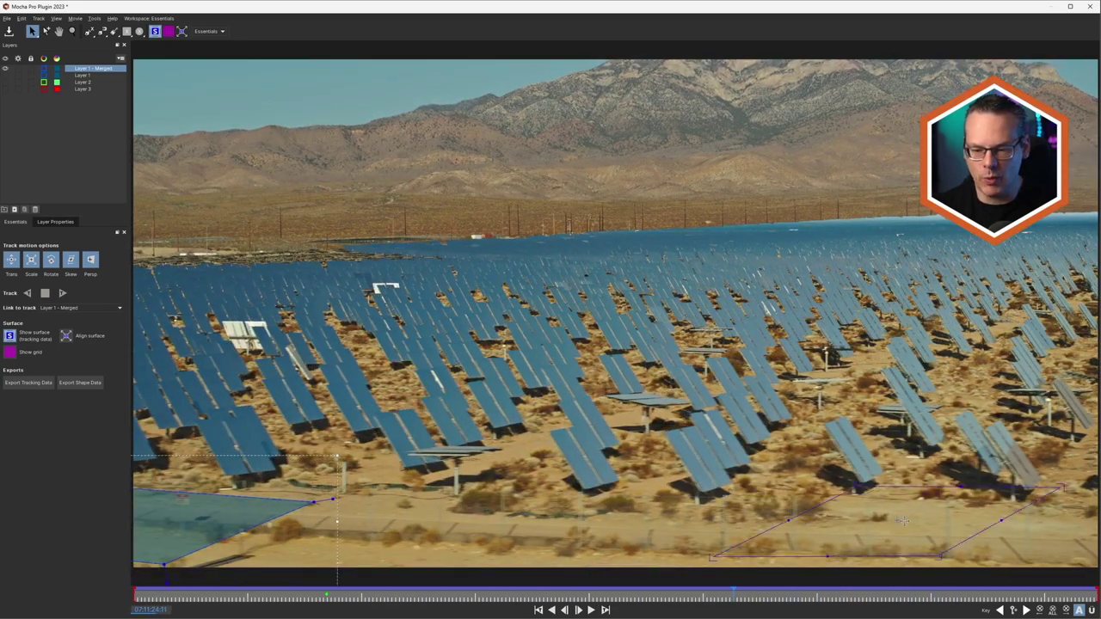
pyautogui.moveTo(733, 594); pyautogui.dragTo(651, 575)
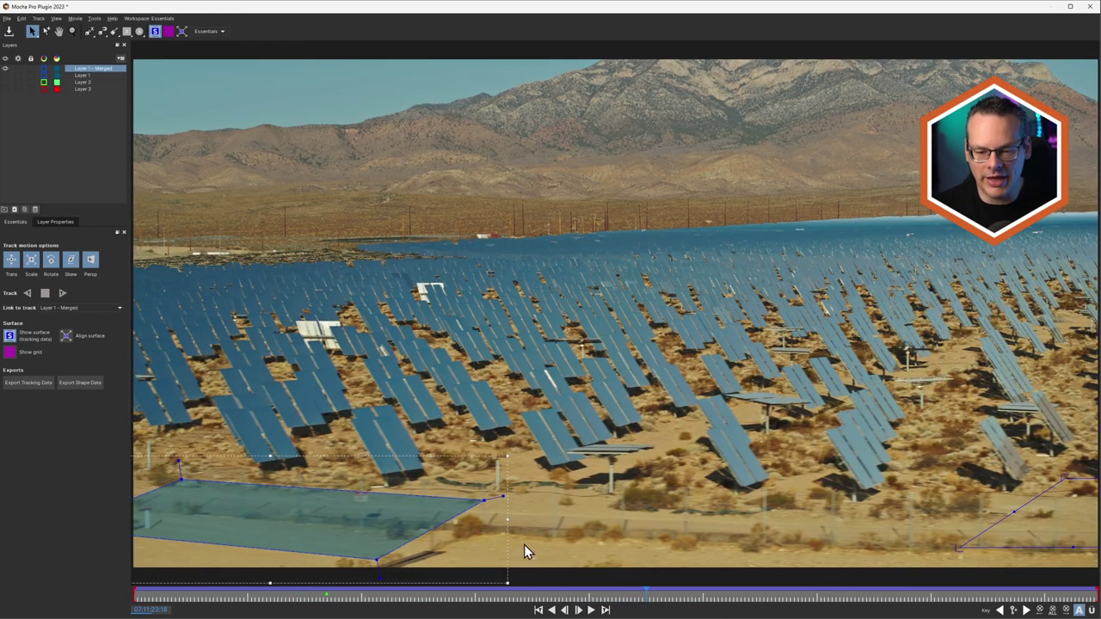
pyautogui.moveTo(530, 602); pyautogui.dragTo(937, 578)
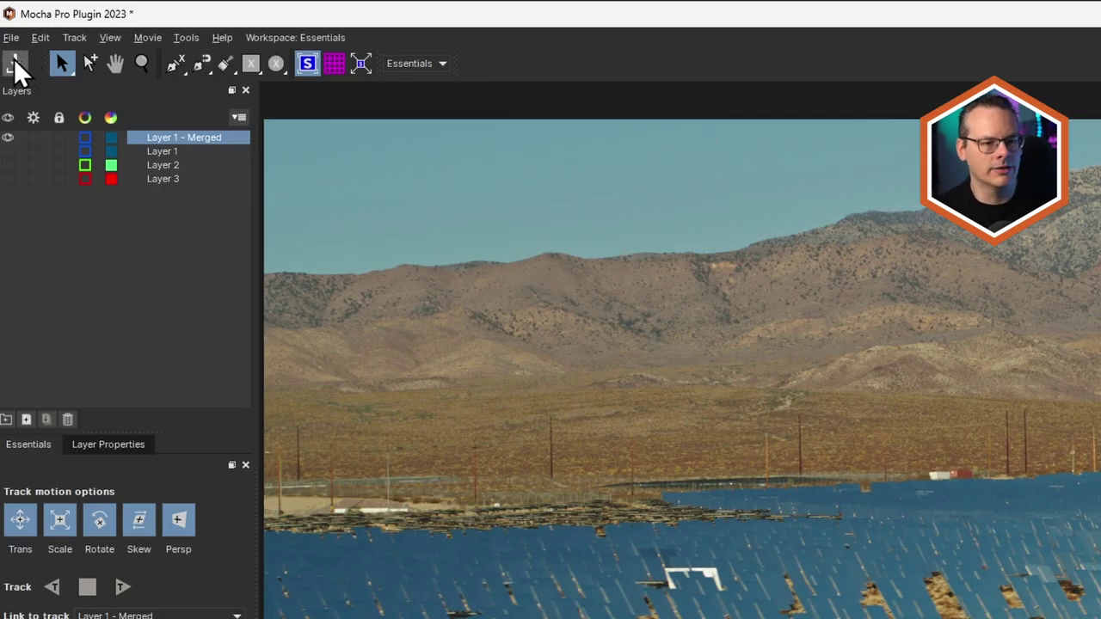
# Step: Rename 'Layer 1 - Merged' to 'Merged' by deleting the 'Layer 1 - ' prefix
pyautogui.click(160, 136)
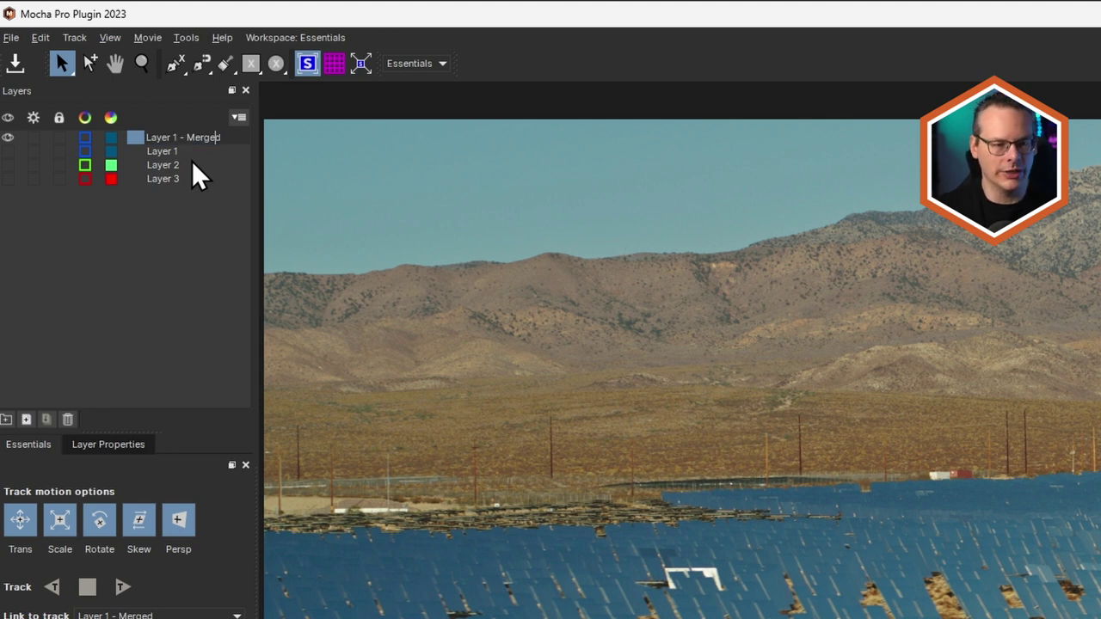
pyautogui.hotkey('shift', 'Home')
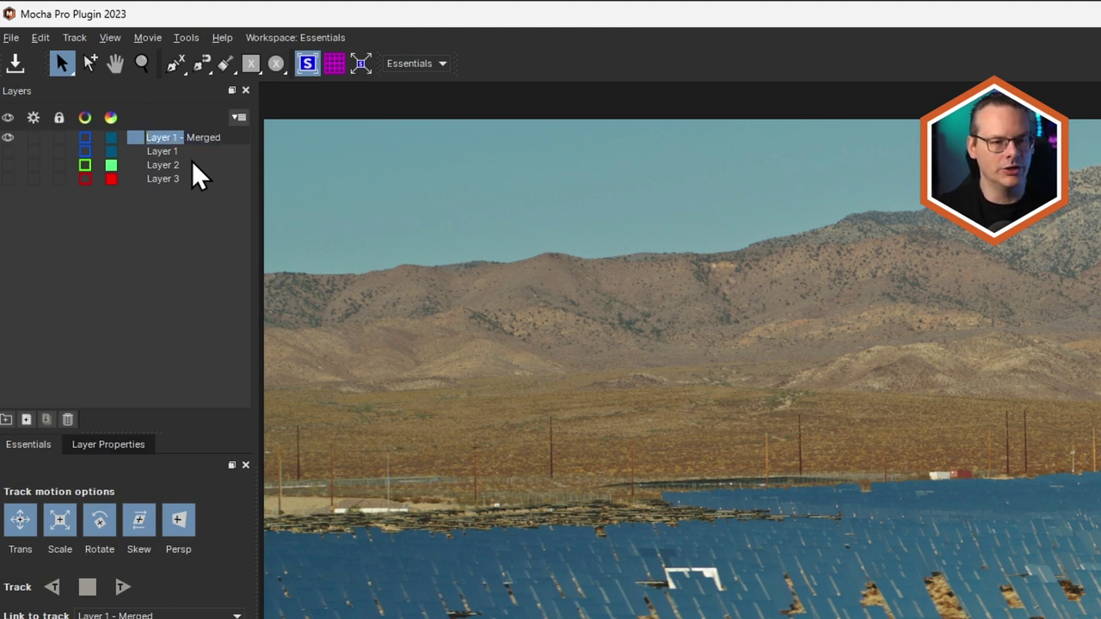
pyautogui.press('BackSpace')
pyautogui.press('Return')
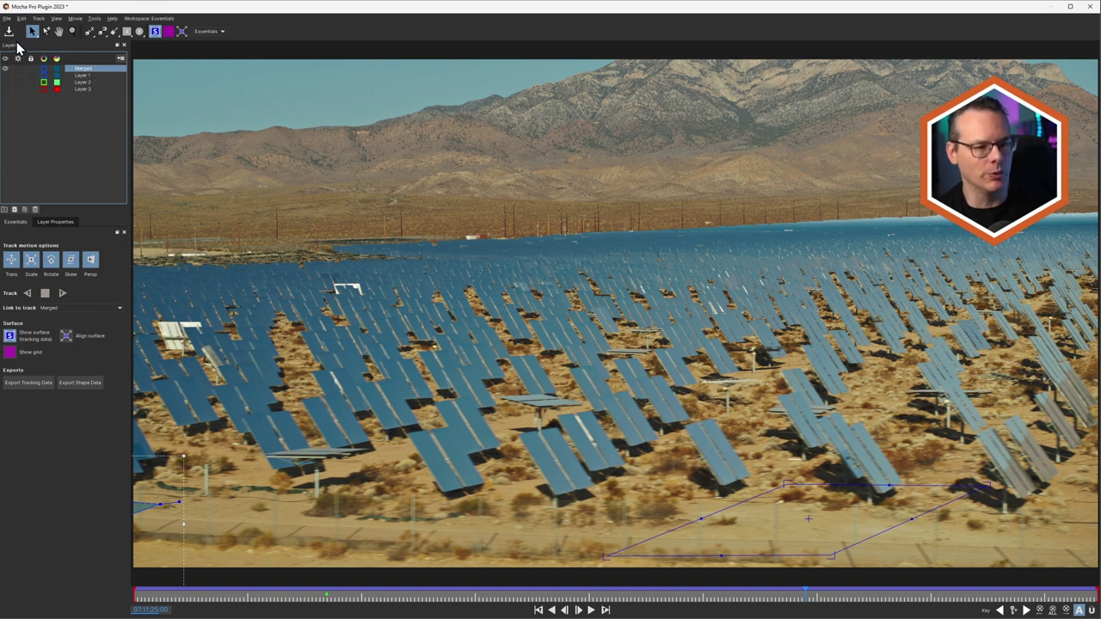
# Step: Close Mocha and create track data from the Merged layer
pyautogui.click(7, 18)
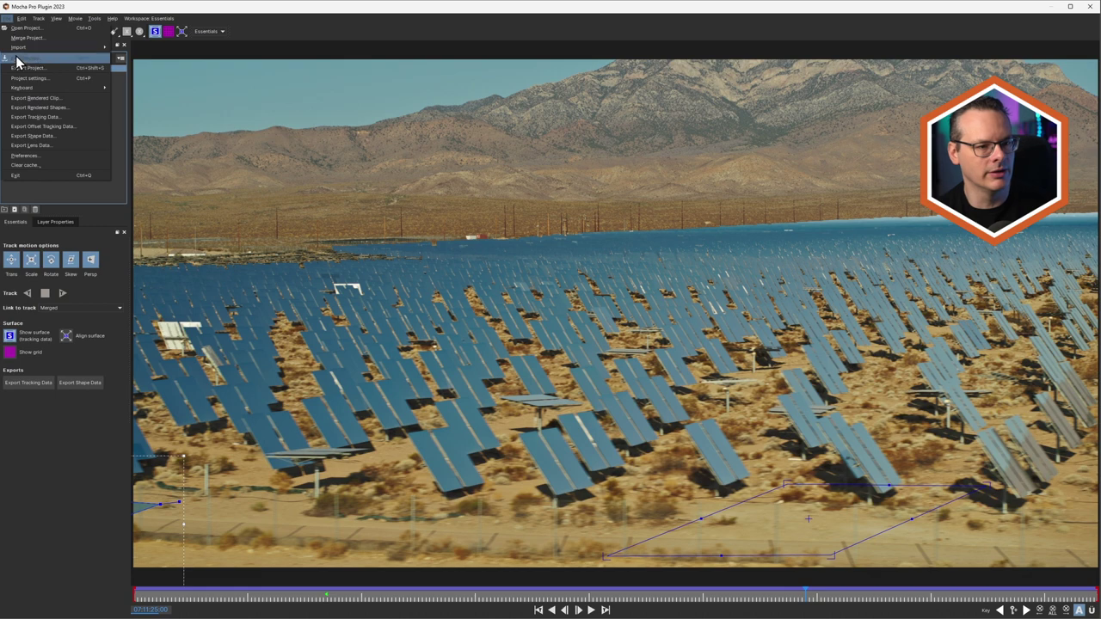
pyautogui.click(51, 175)
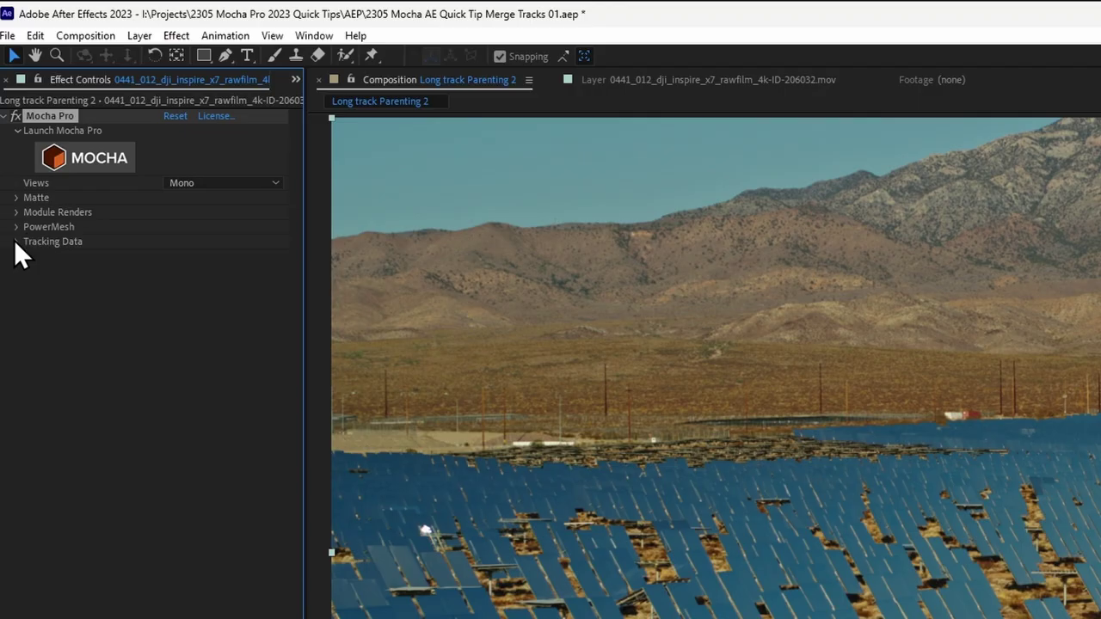
pyautogui.click(8, 121)
pyautogui.click(122, 127)
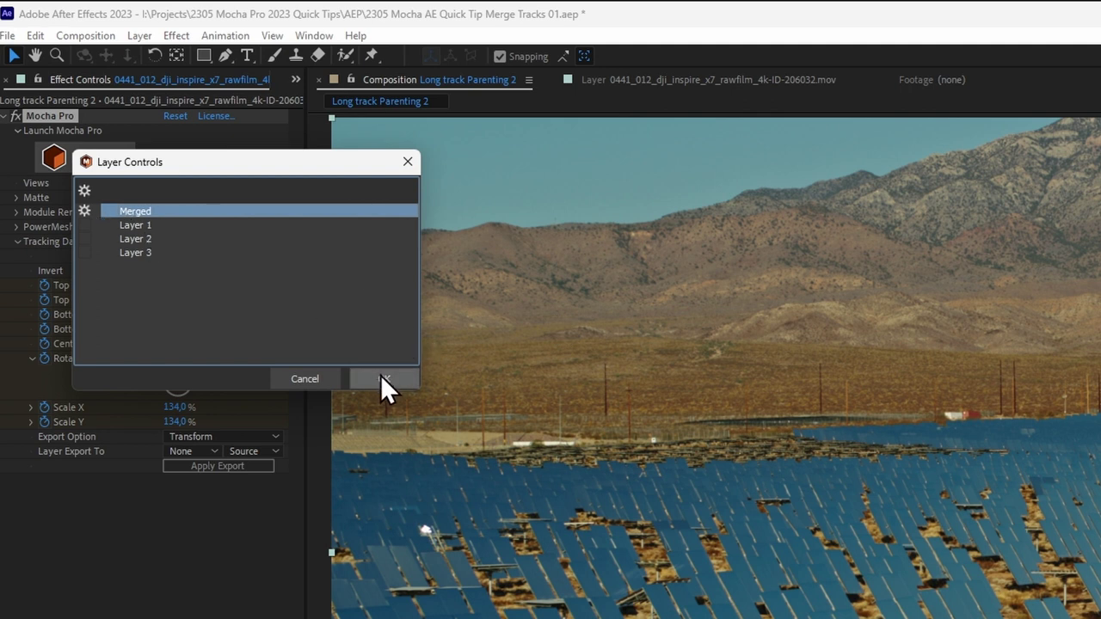
pyautogui.click(381, 375)
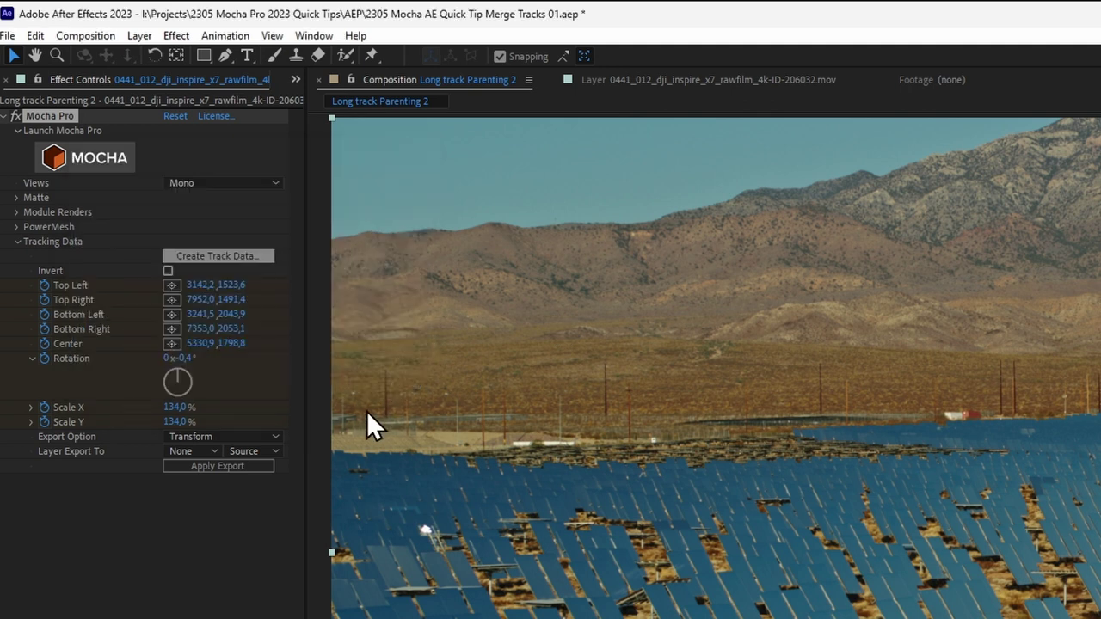
# Step: Add a new null object and apply the track data export to Null 2
pyautogui.click(139, 36)
pyautogui.moveTo(172, 55)
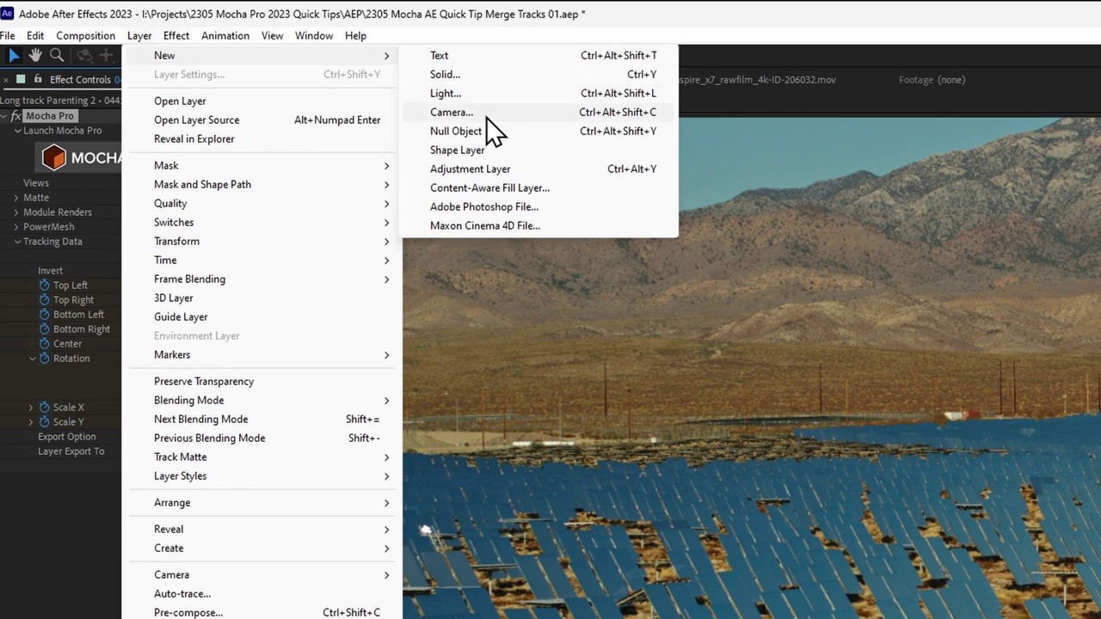
pyautogui.click(498, 136)
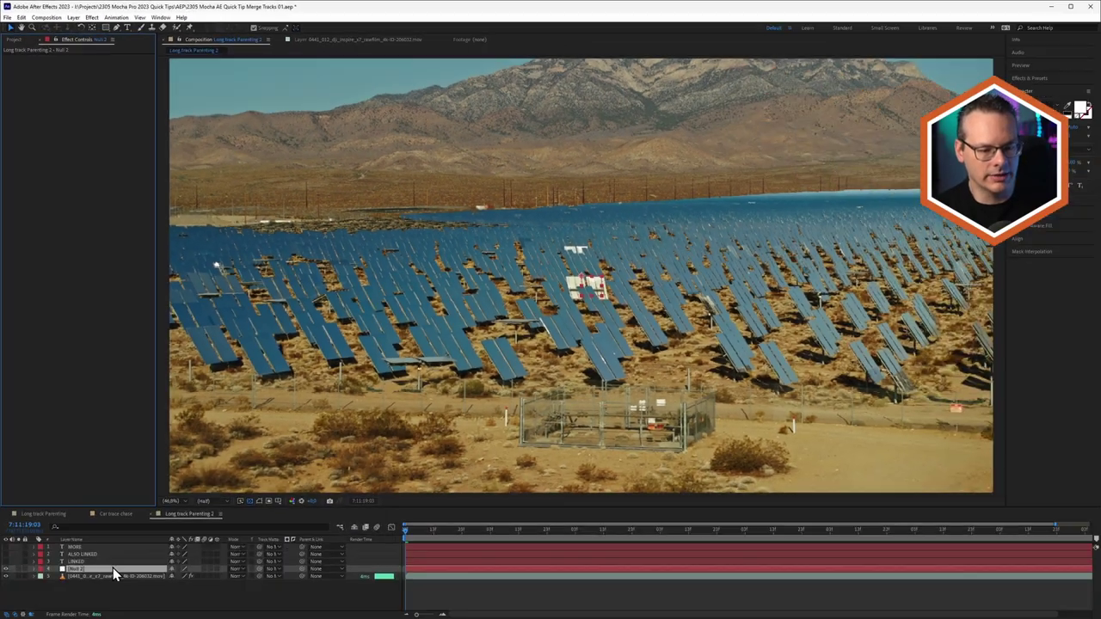
pyautogui.click(105, 573)
pyautogui.click(99, 226)
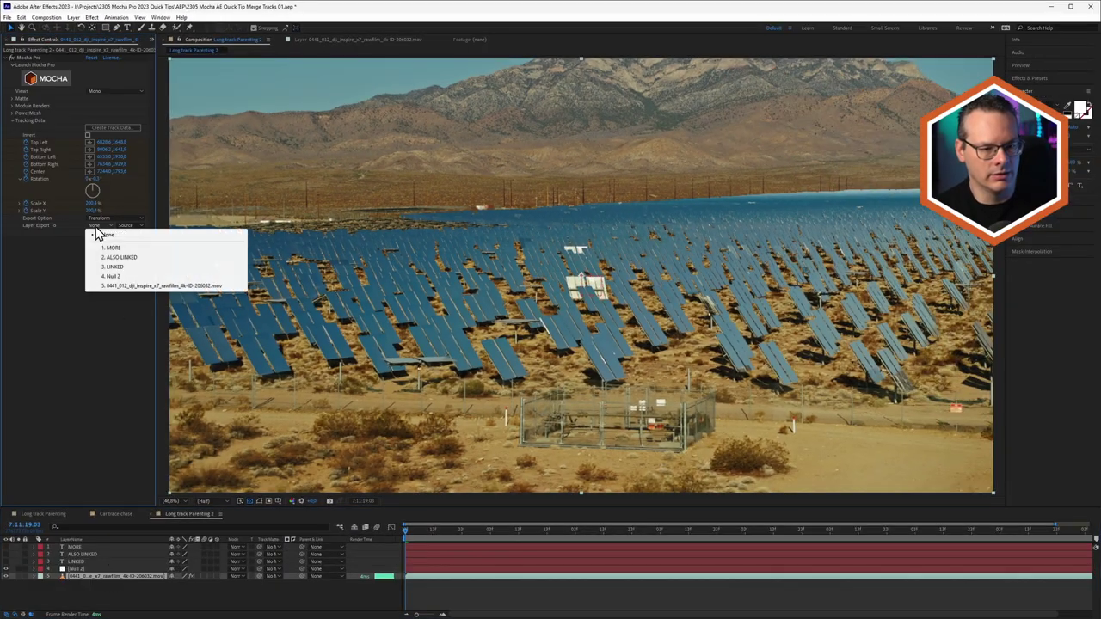
pyautogui.click(116, 279)
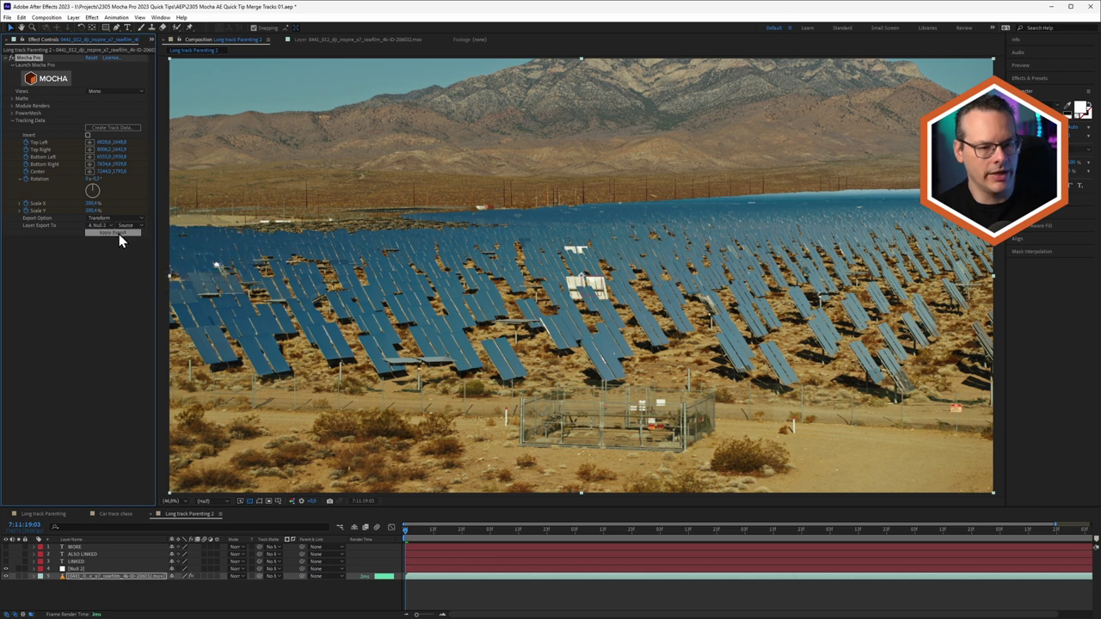
pyautogui.click(123, 234)
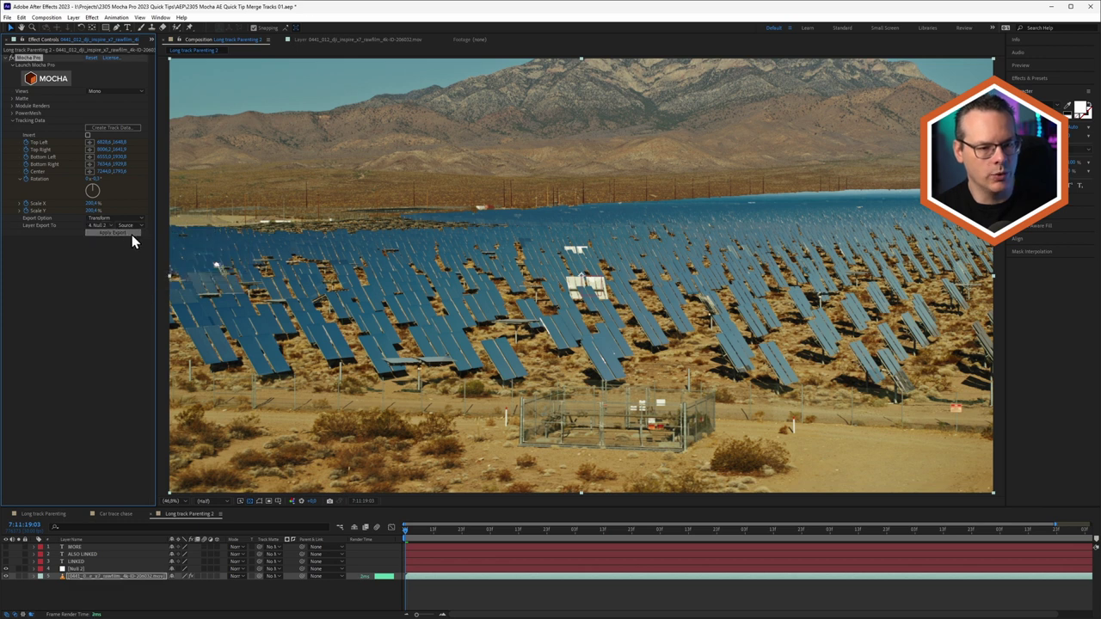
# Step: Remove Null 2's Rotation and Scale keyframes and scrub to check its motion
pyautogui.click(84, 569)
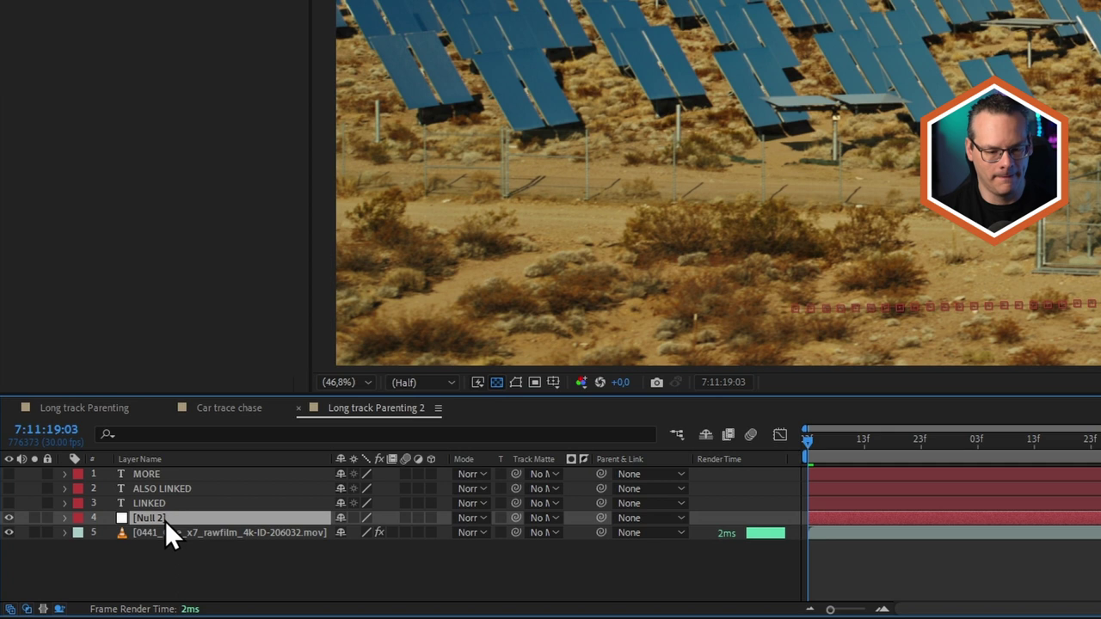
pyautogui.press('u')
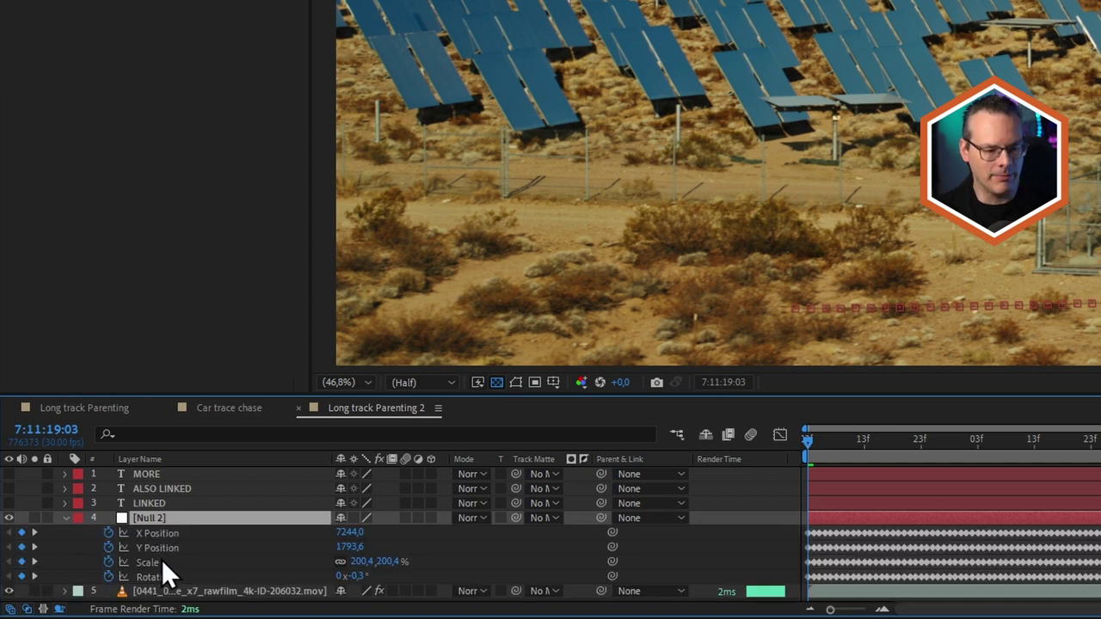
pyautogui.click(108, 576)
pyautogui.click(109, 561)
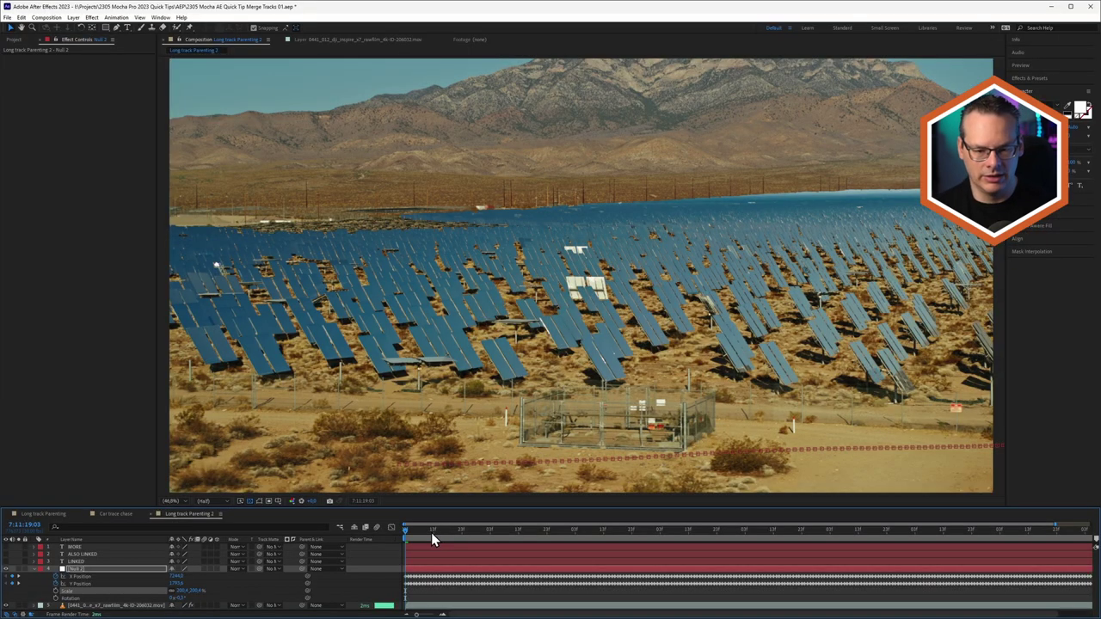
pyautogui.moveTo(860, 442); pyautogui.dragTo(1033, 449)
pyautogui.moveTo(517, 542); pyautogui.dragTo(406, 533)
# Step: Make LINKED and ALSO LINKED visible and parent both text layers to Null 2
pyautogui.click(7, 562)
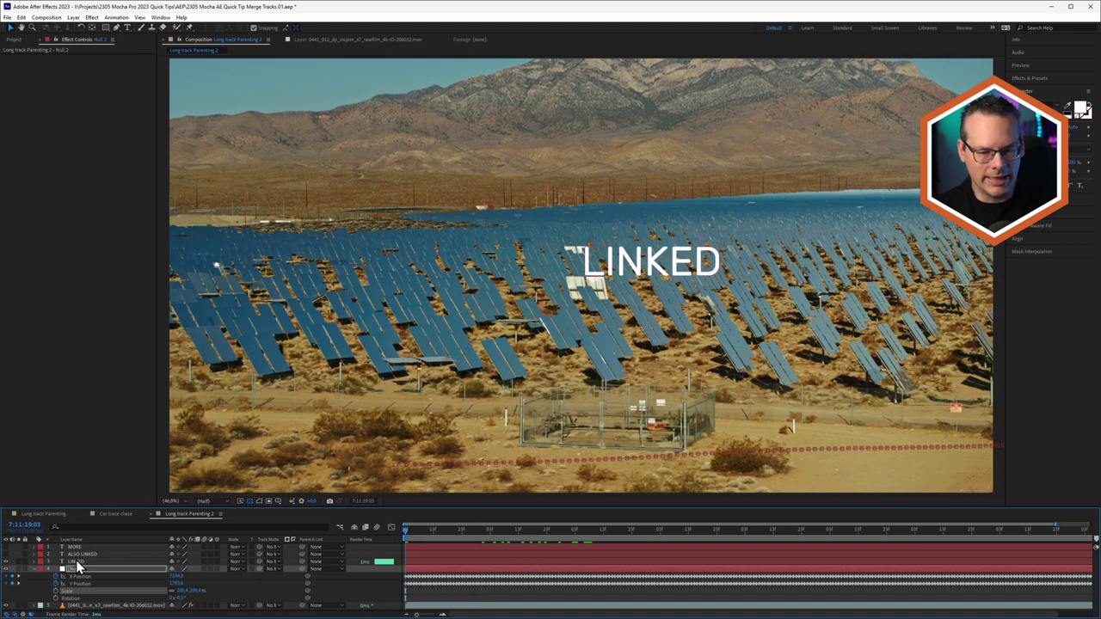
pyautogui.click(75, 561)
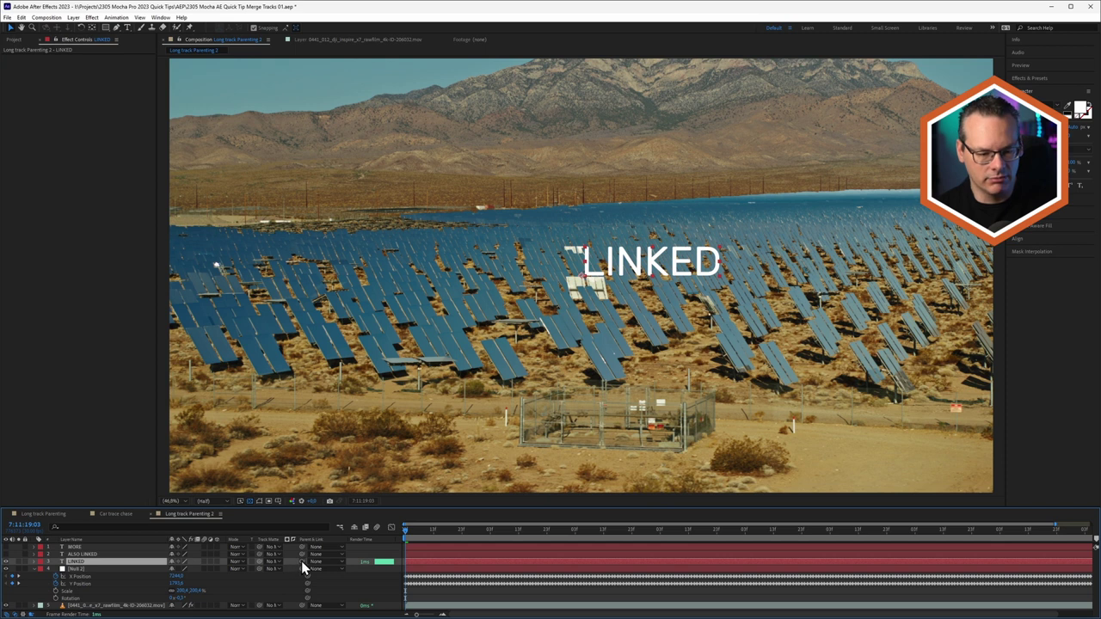
pyautogui.moveTo(301, 562); pyautogui.dragTo(282, 567)
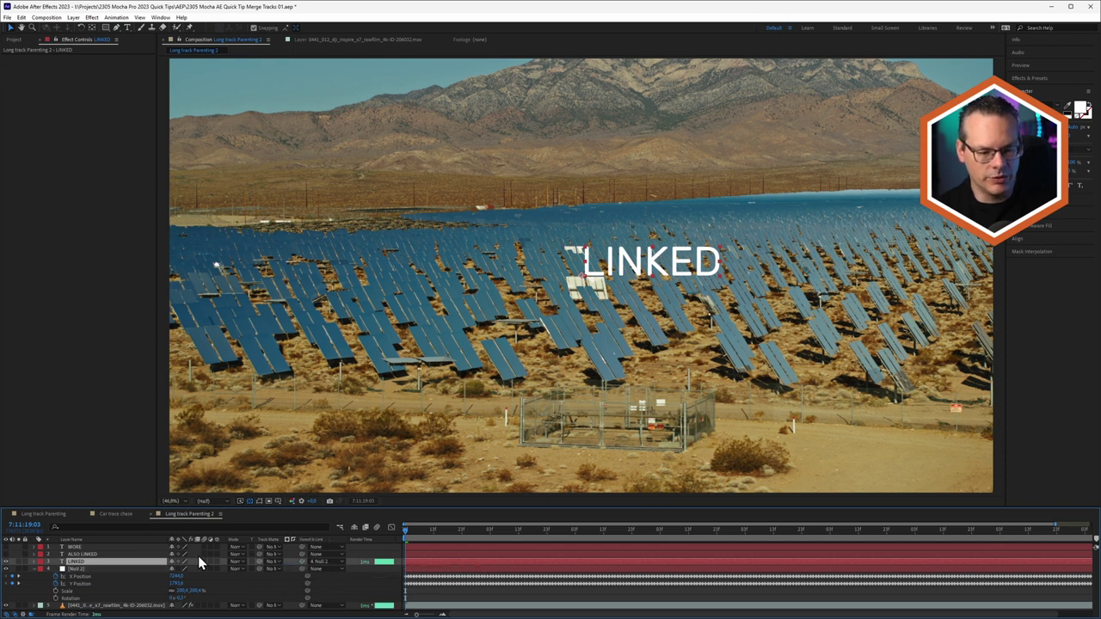
pyautogui.click(83, 554)
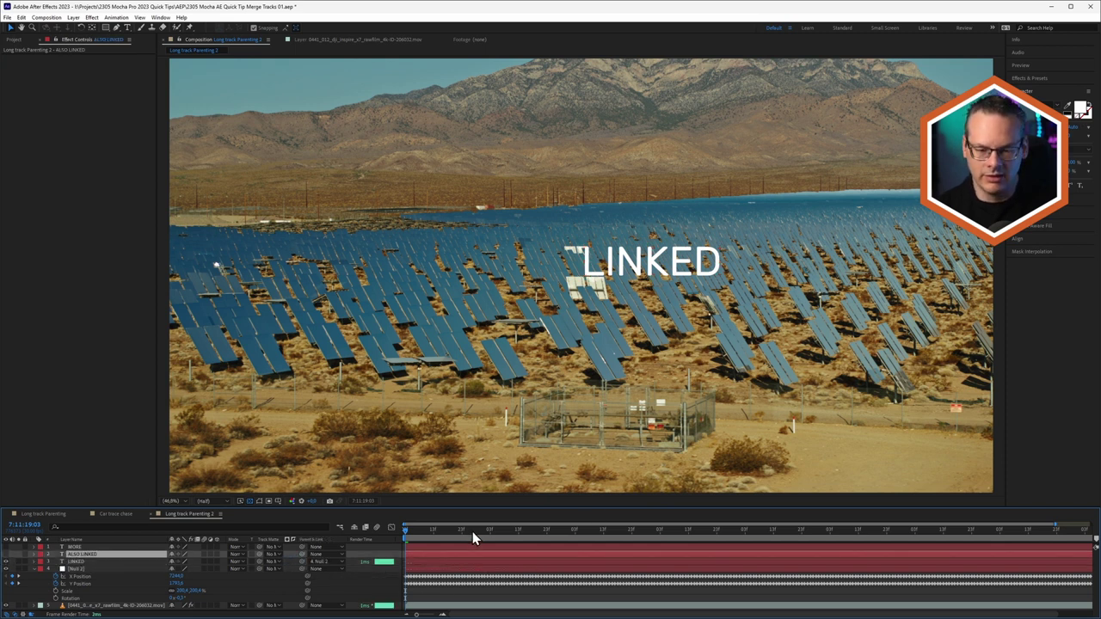
pyautogui.moveTo(472, 532); pyautogui.dragTo(776, 531)
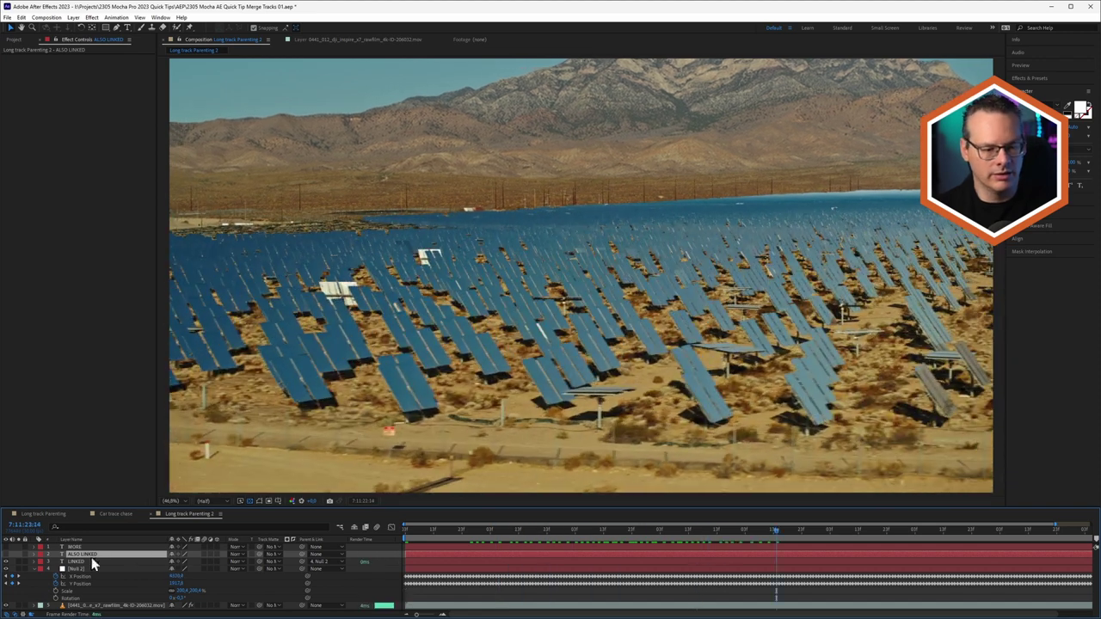
pyautogui.click(6, 553)
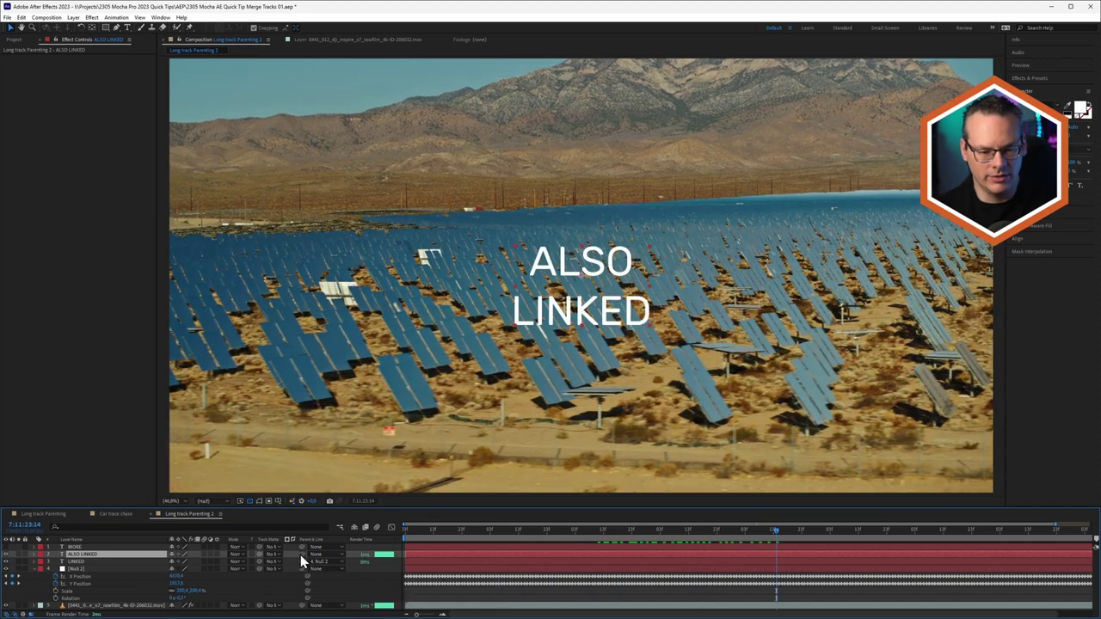
pyautogui.moveTo(300, 555); pyautogui.dragTo(266, 570)
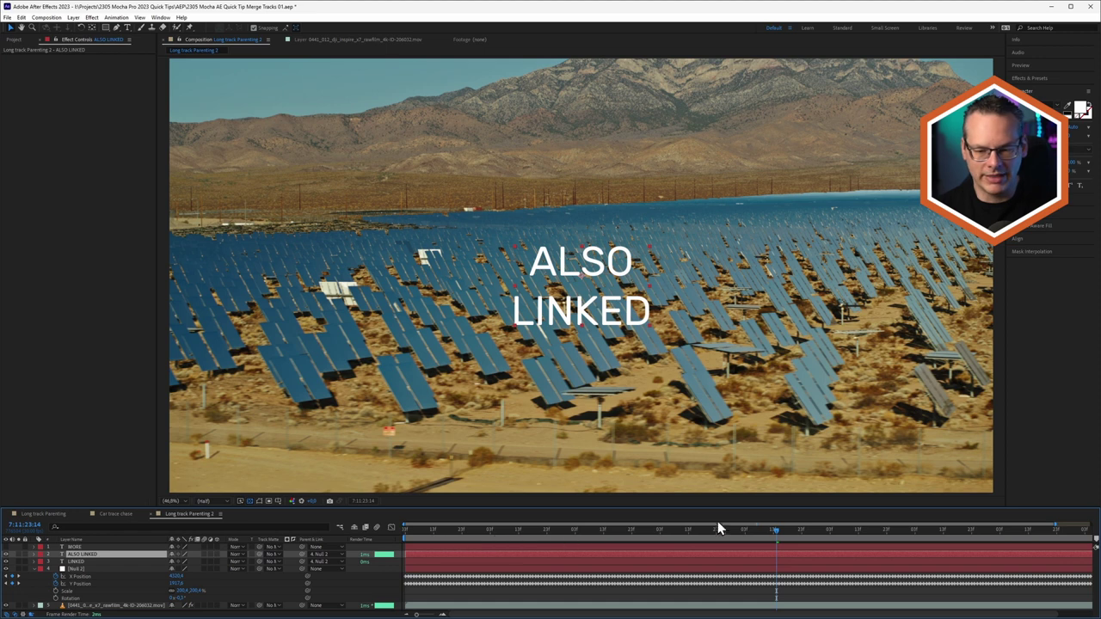
pyautogui.moveTo(778, 531); pyautogui.dragTo(951, 530)
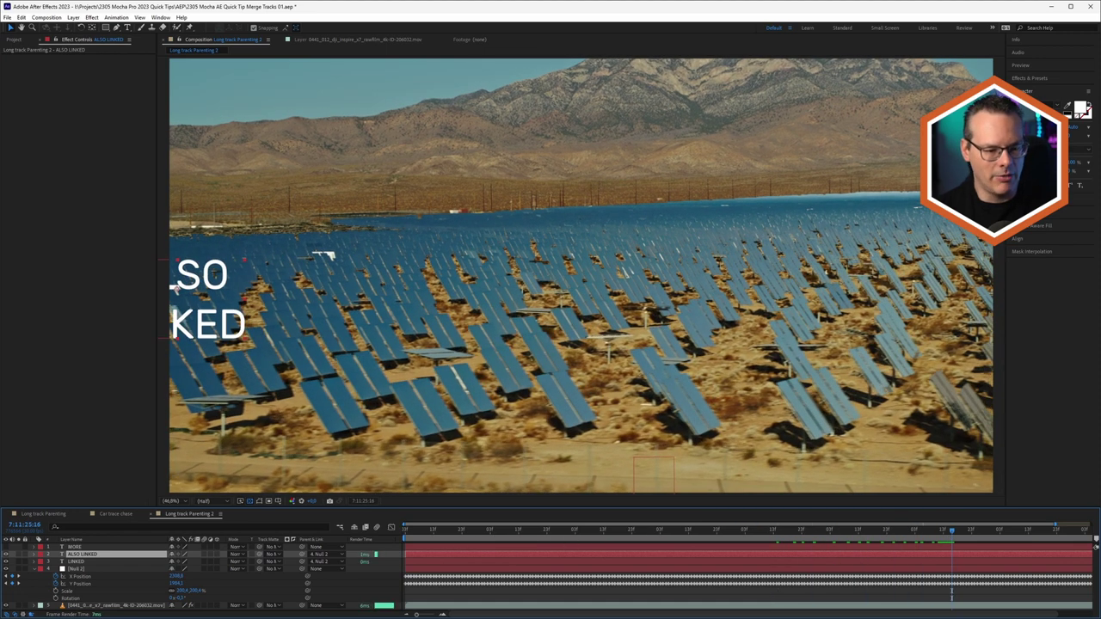
# Step: Show and parent the MORE LINKING text to Null 2, then preview the composition
pyautogui.click(6, 547)
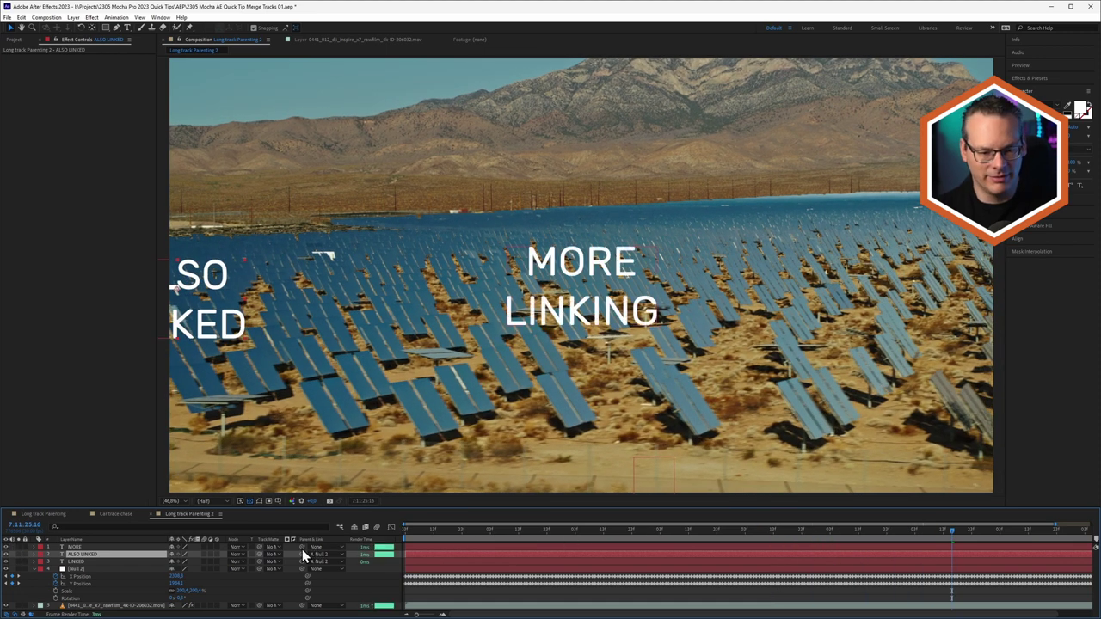
pyautogui.moveTo(302, 548); pyautogui.dragTo(233, 571)
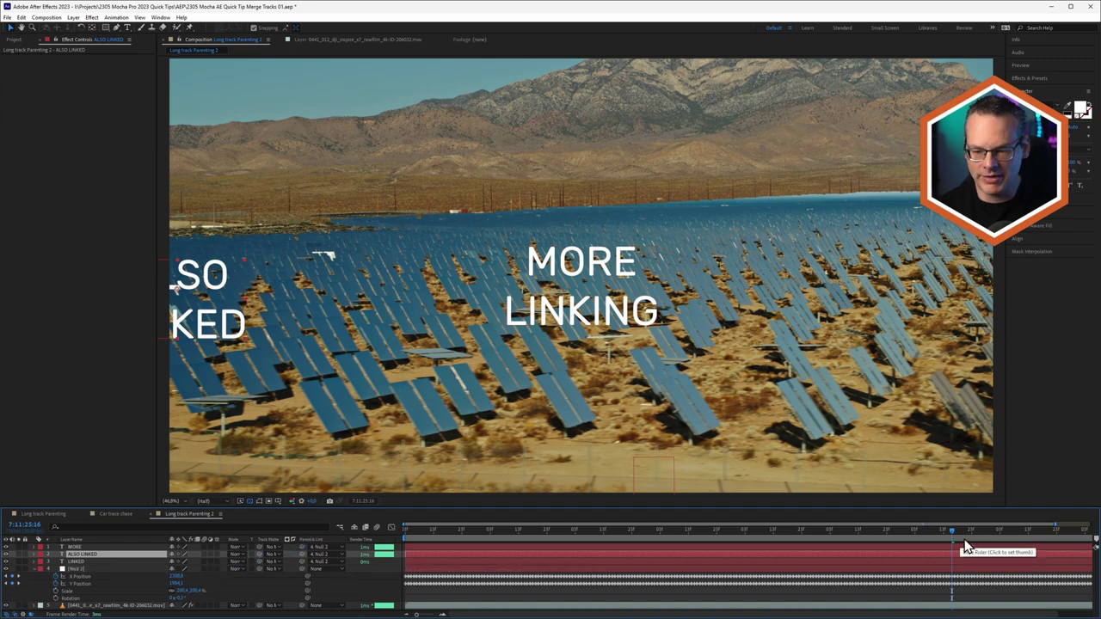
pyautogui.moveTo(953, 534)
pyautogui.mouseDown()
pyautogui.moveTo(1075, 531)
pyautogui.moveTo(970, 531)
pyautogui.mouseUp()
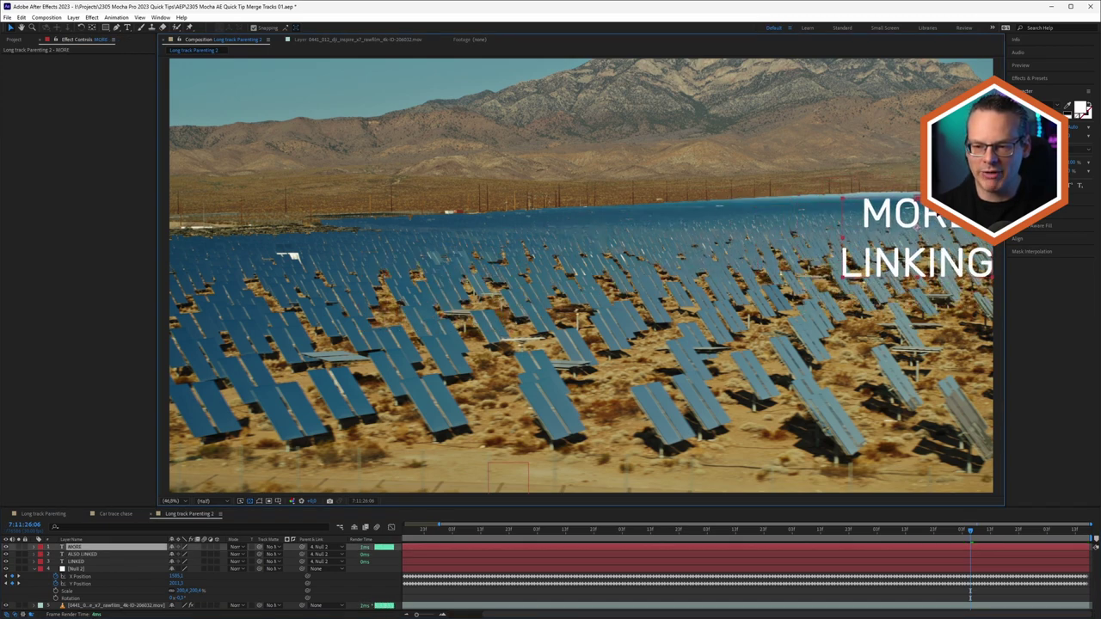
pyautogui.moveTo(969, 525); pyautogui.dragTo(229, 525)
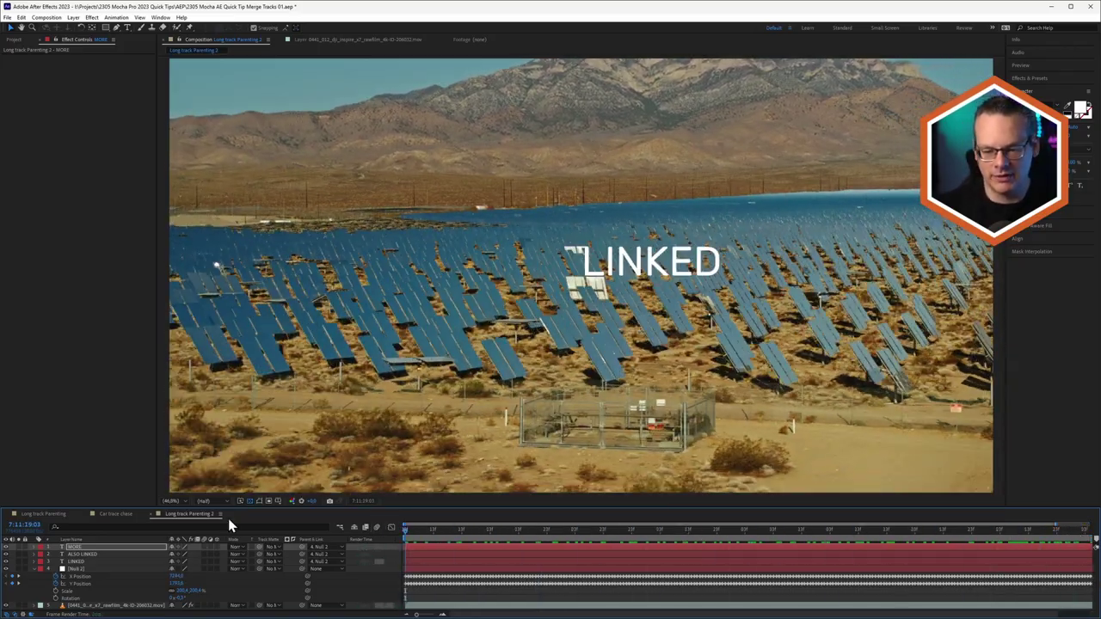
pyautogui.press('space')
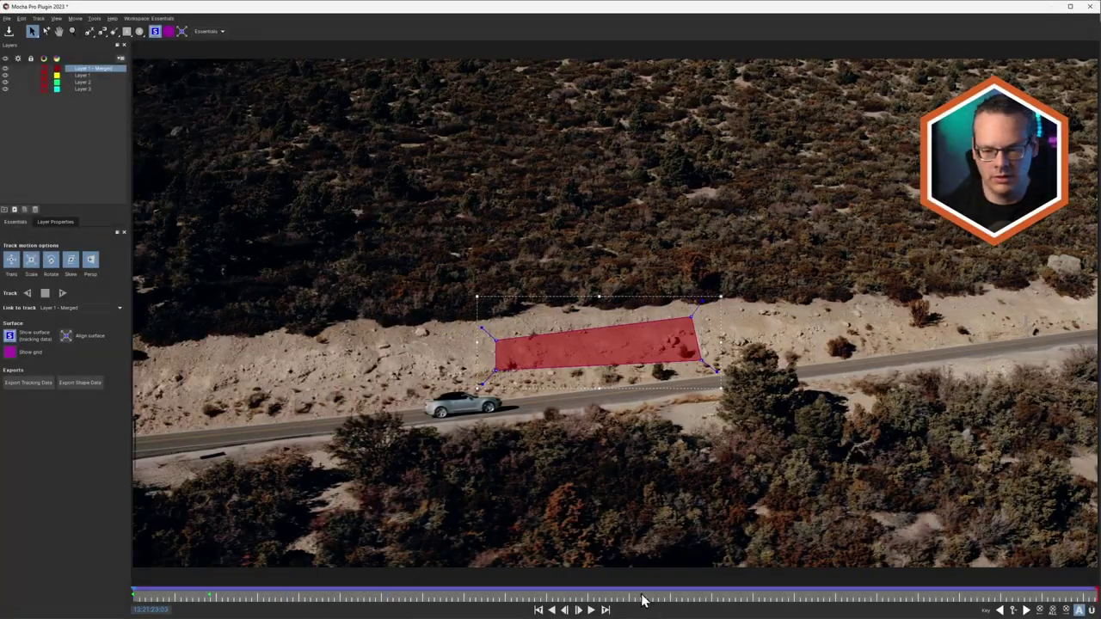
# Step: Play the car-chase shot through twice, then scrub back to the frames with the red shape
pyautogui.click(591, 609)
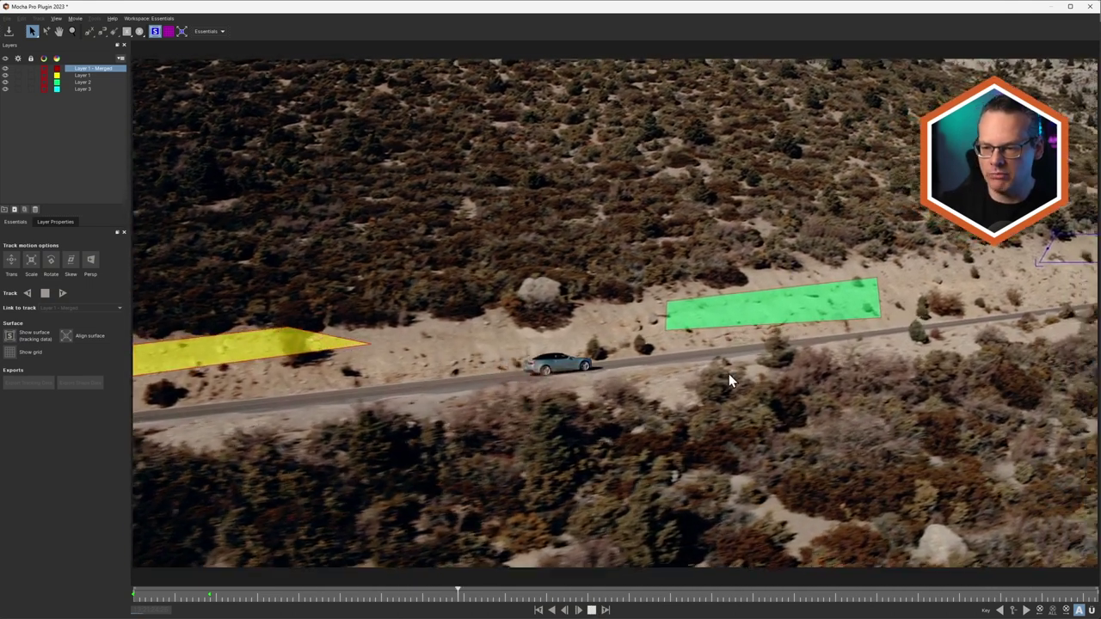
pyautogui.press('space')
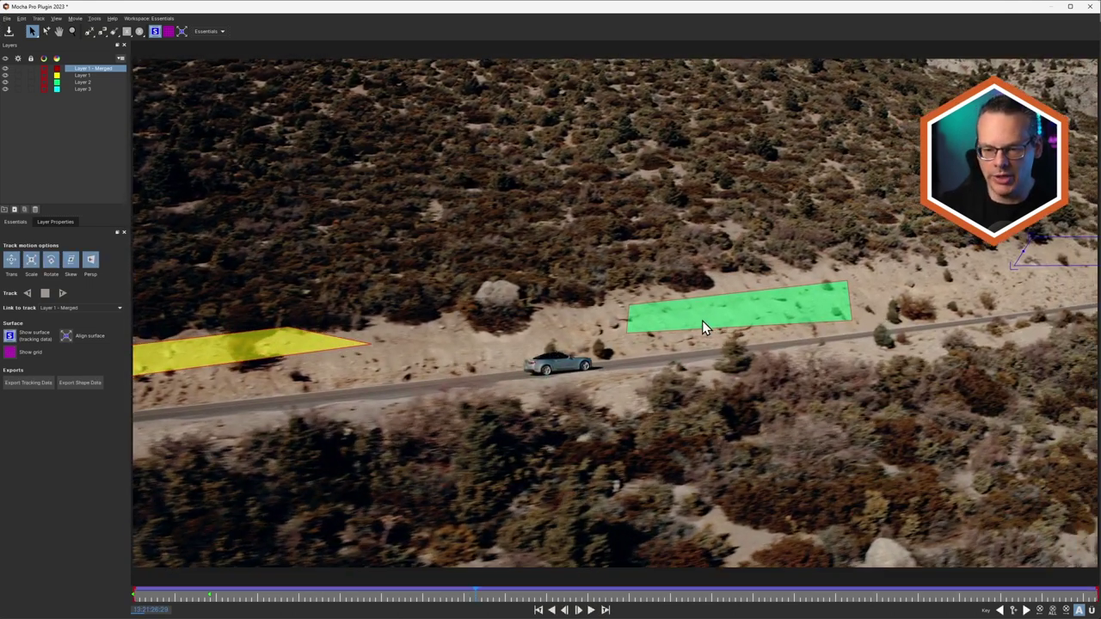
pyautogui.click(590, 609)
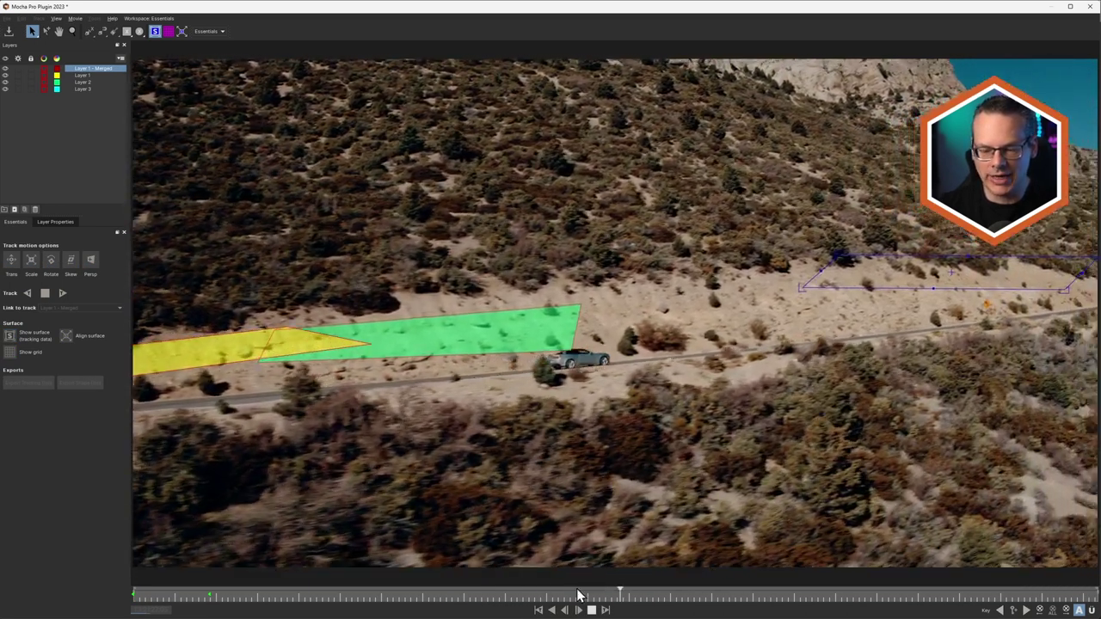
pyautogui.press('space')
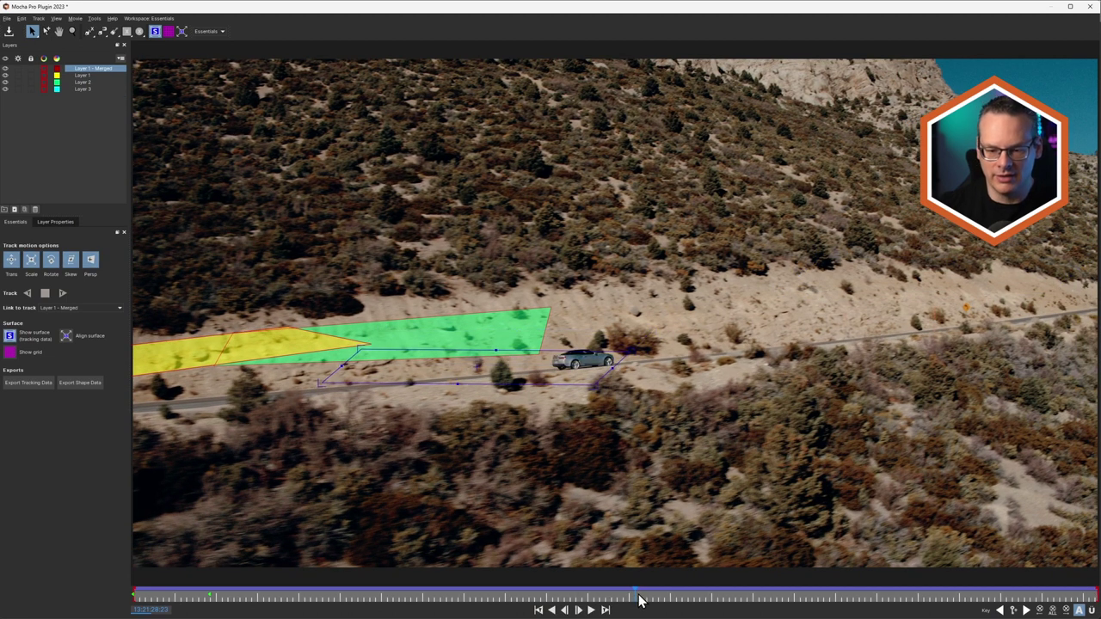
pyautogui.moveTo(639, 600); pyautogui.dragTo(472, 596)
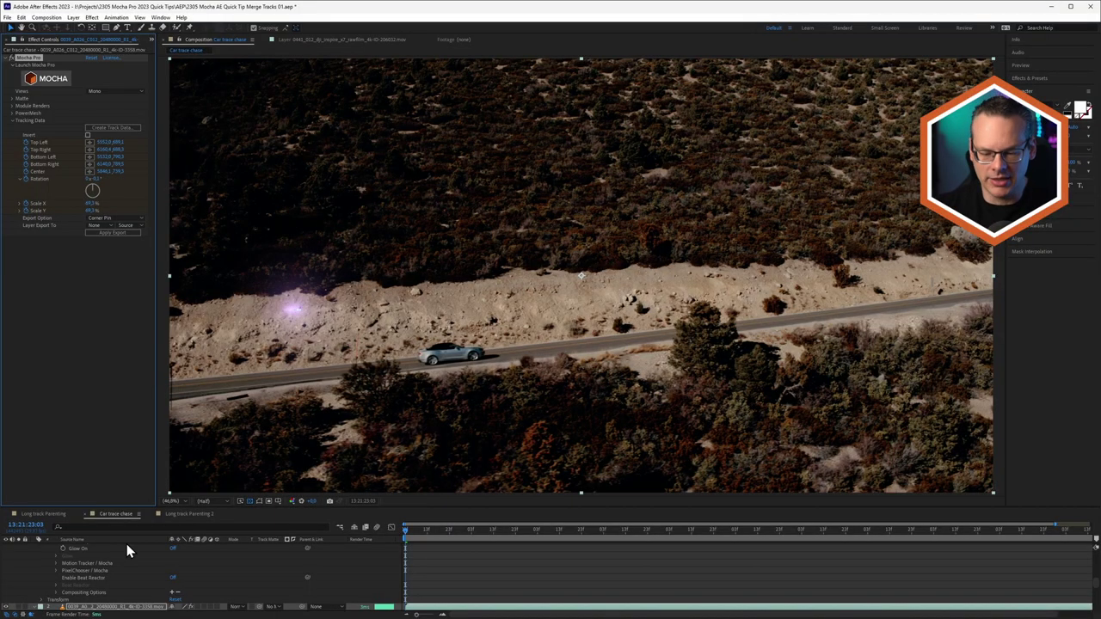
# Step: Select the Black Solid 1 layer and preview the Particle Illusion trail behind the car
pyautogui.scroll(5, 126, 550)
pyautogui.click(127, 546)
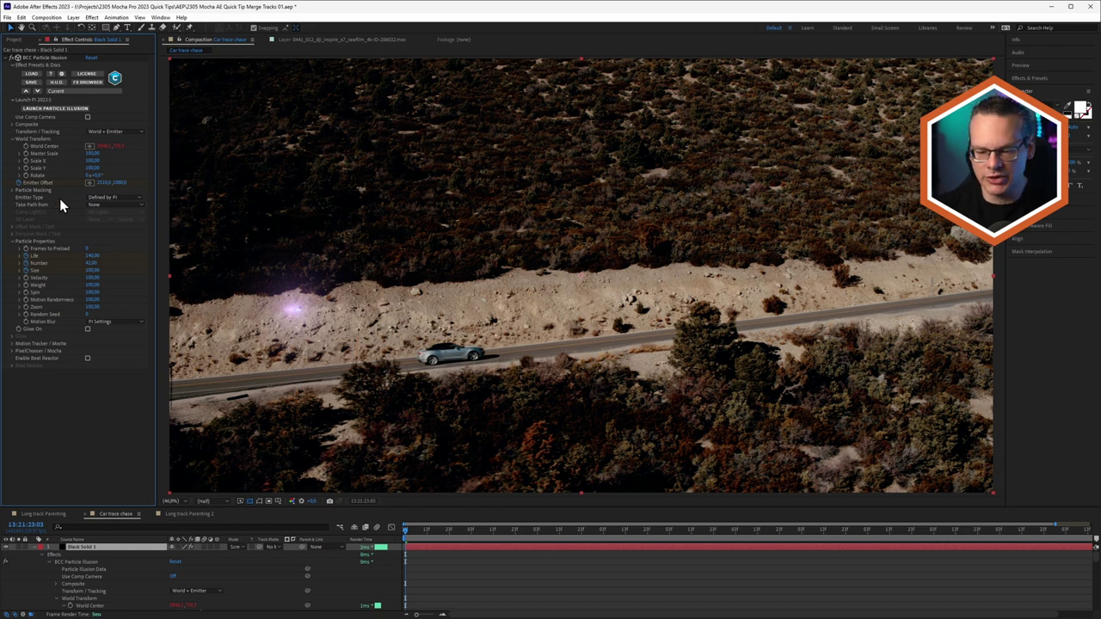
pyautogui.press('space')
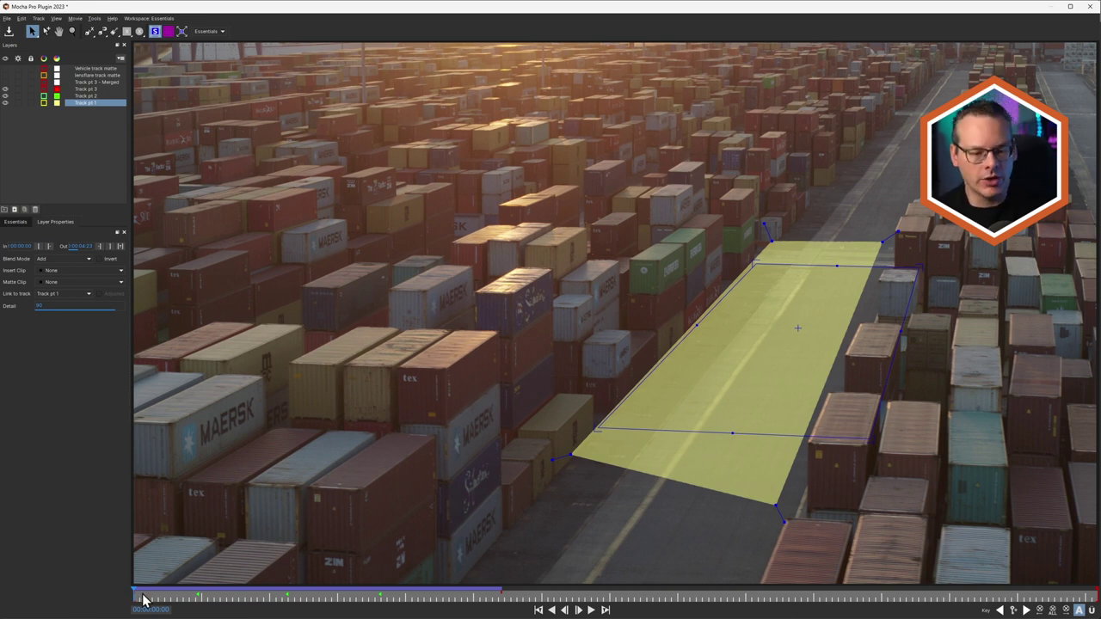
# Step: Scrub Track pt 1's yellow shape between 00:00:00:18 and about 00:00:02:00
pyautogui.moveTo(144, 600); pyautogui.dragTo(263, 597)
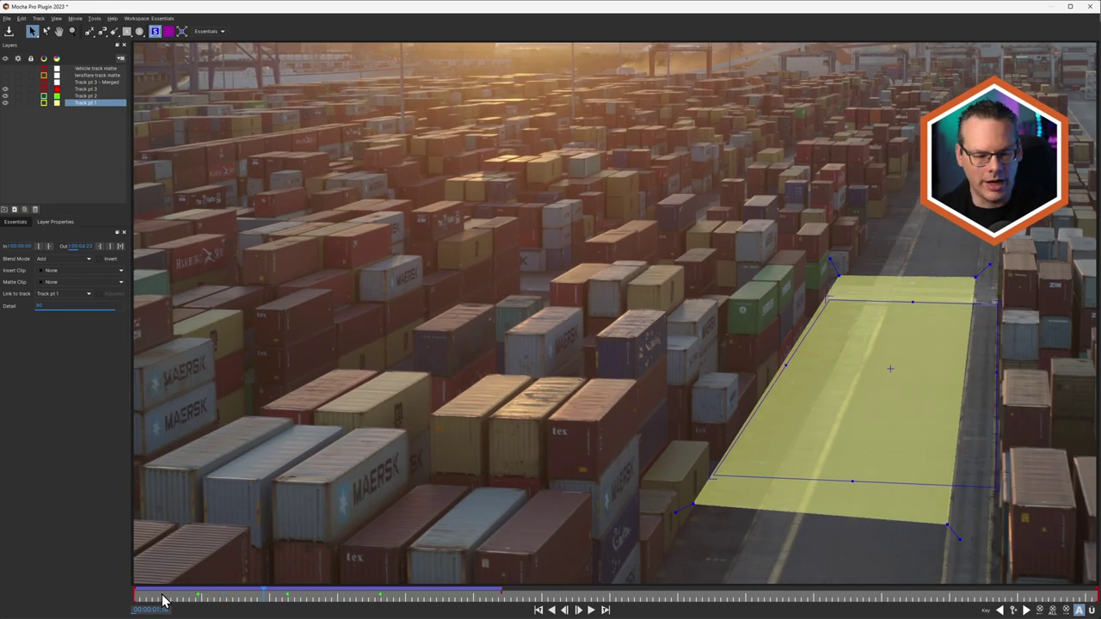
pyautogui.moveTo(164, 599); pyautogui.dragTo(306, 587)
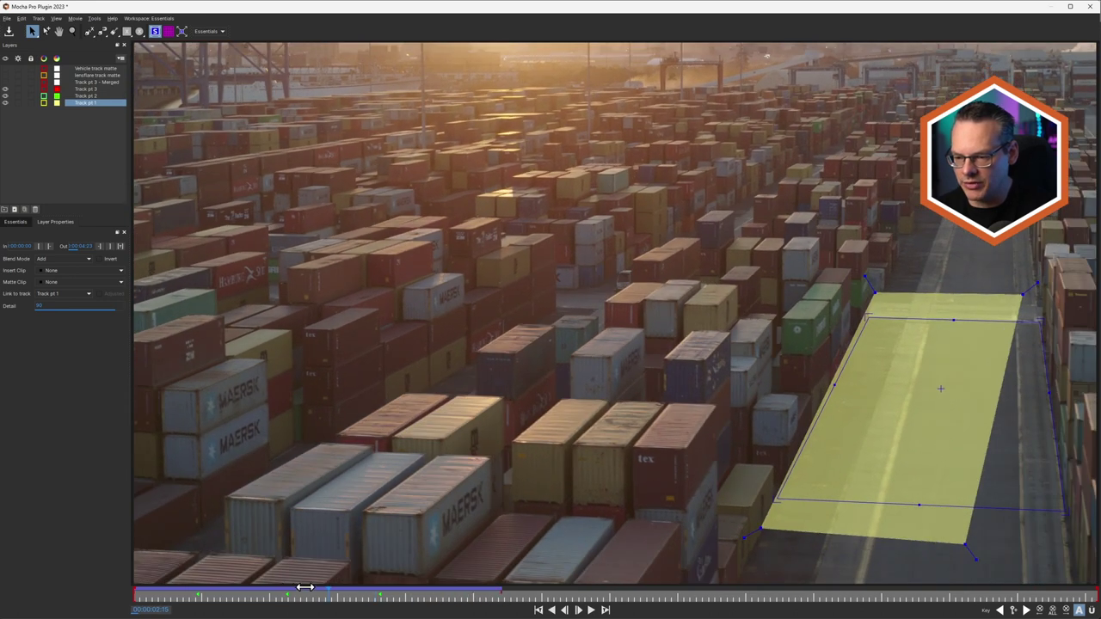
pyautogui.click(189, 597)
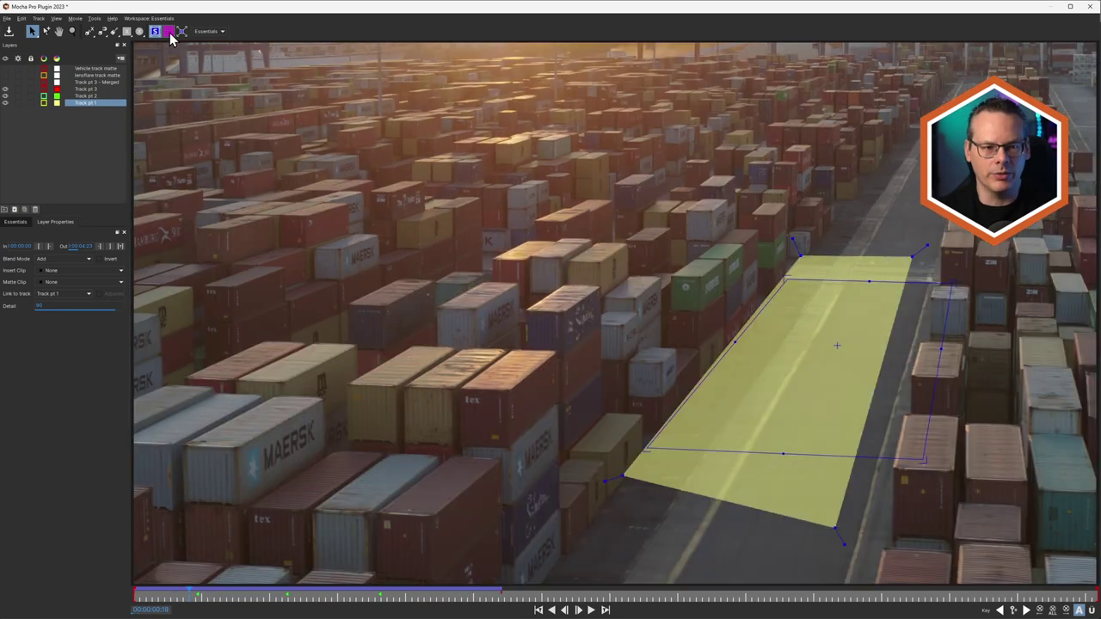
pyautogui.moveTo(222, 596); pyautogui.dragTo(492, 573)
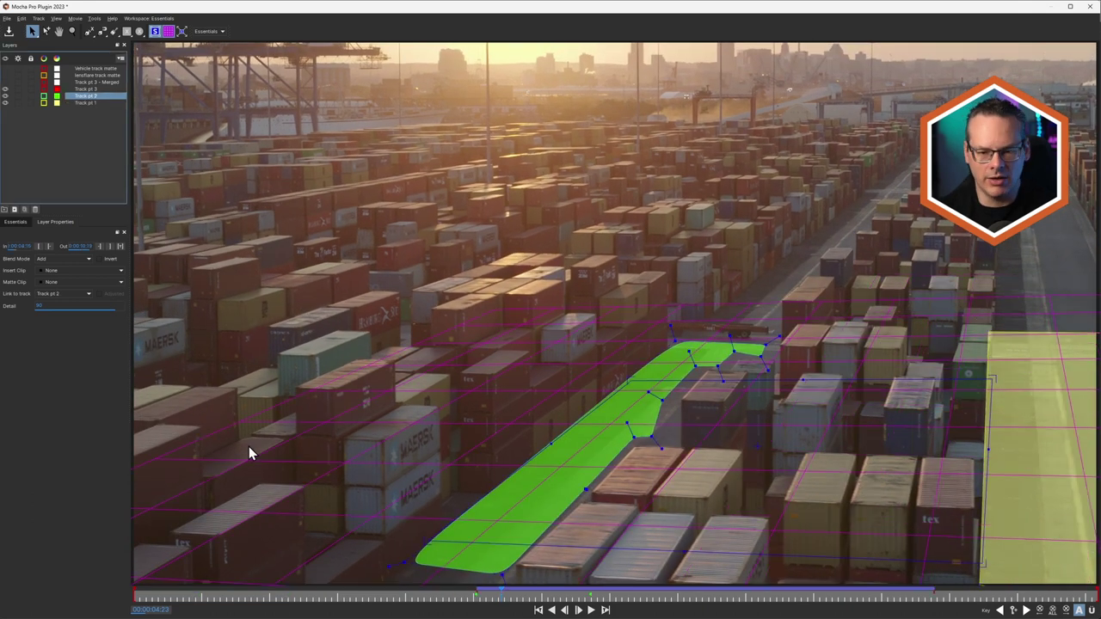
# Step: Scrub ahead to around five seconds to check the green Track pt 2 shape
pyautogui.moveTo(500, 593); pyautogui.dragTo(936, 590)
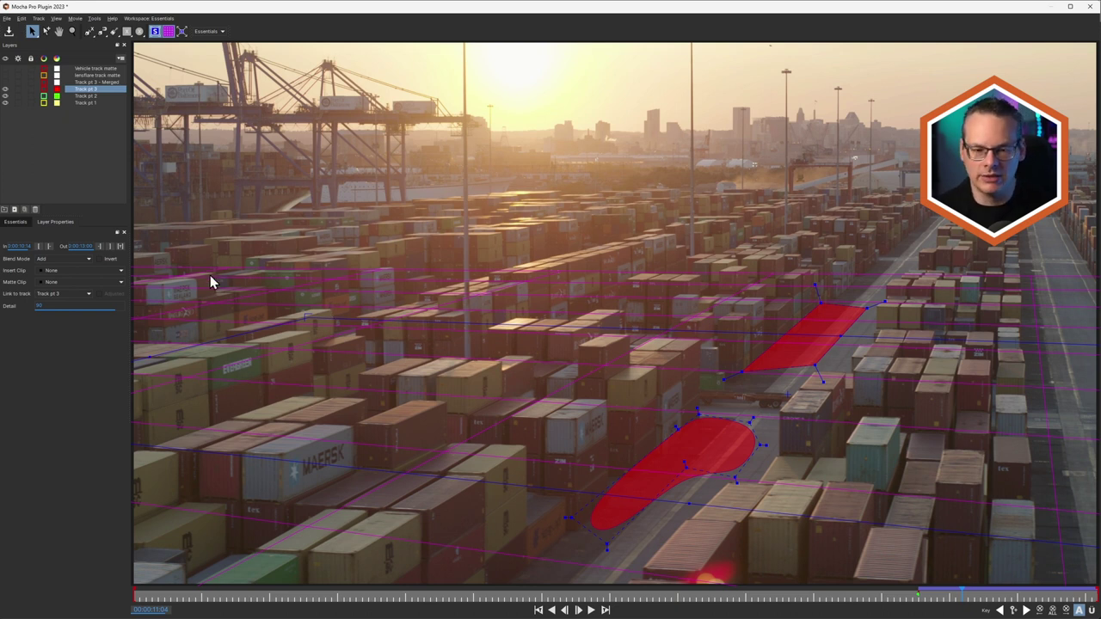
# Step: Step forward through Track pt 3's frames to a slightly later frame
pyautogui.moveTo(961, 592); pyautogui.dragTo(1046, 594)
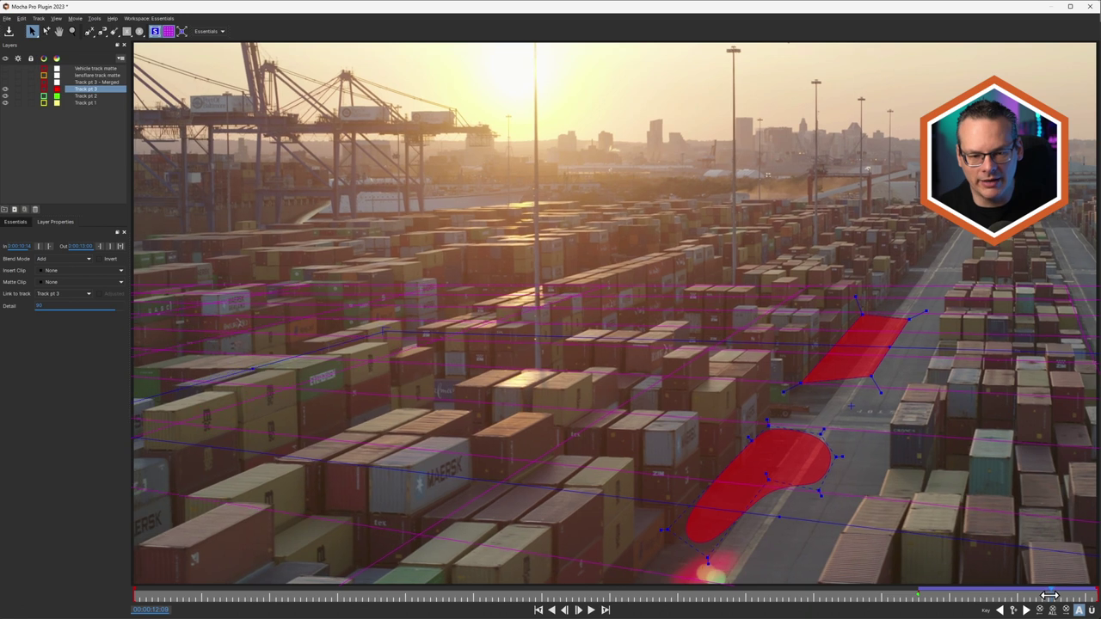
pyautogui.click(1048, 595)
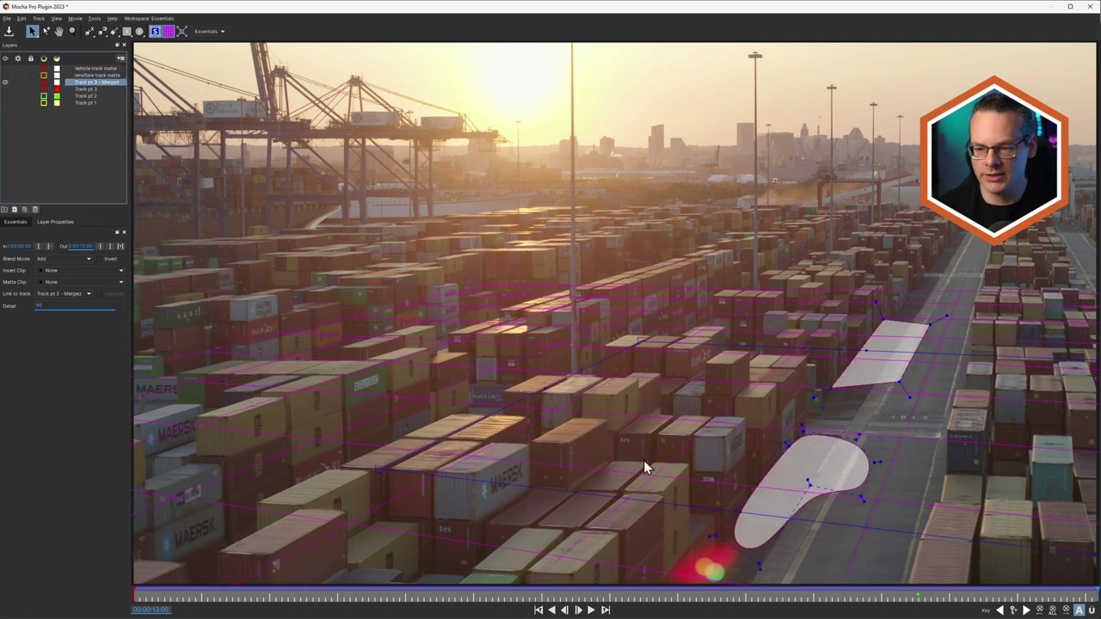
pyautogui.moveTo(235, 592); pyautogui.dragTo(812, 563)
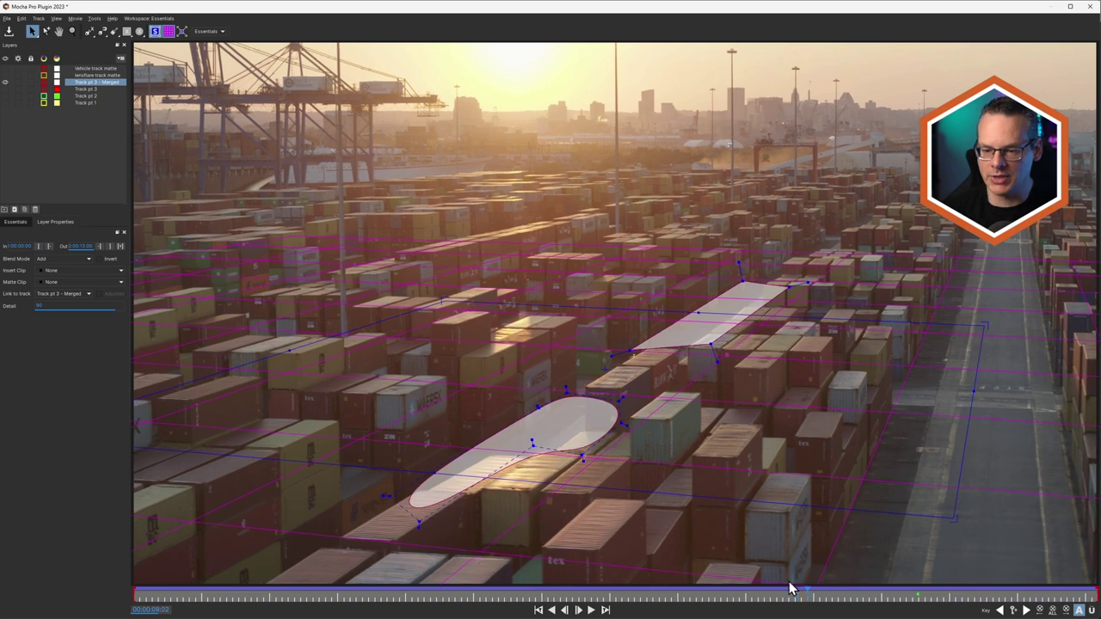
pyautogui.moveTo(799, 597); pyautogui.dragTo(1017, 599)
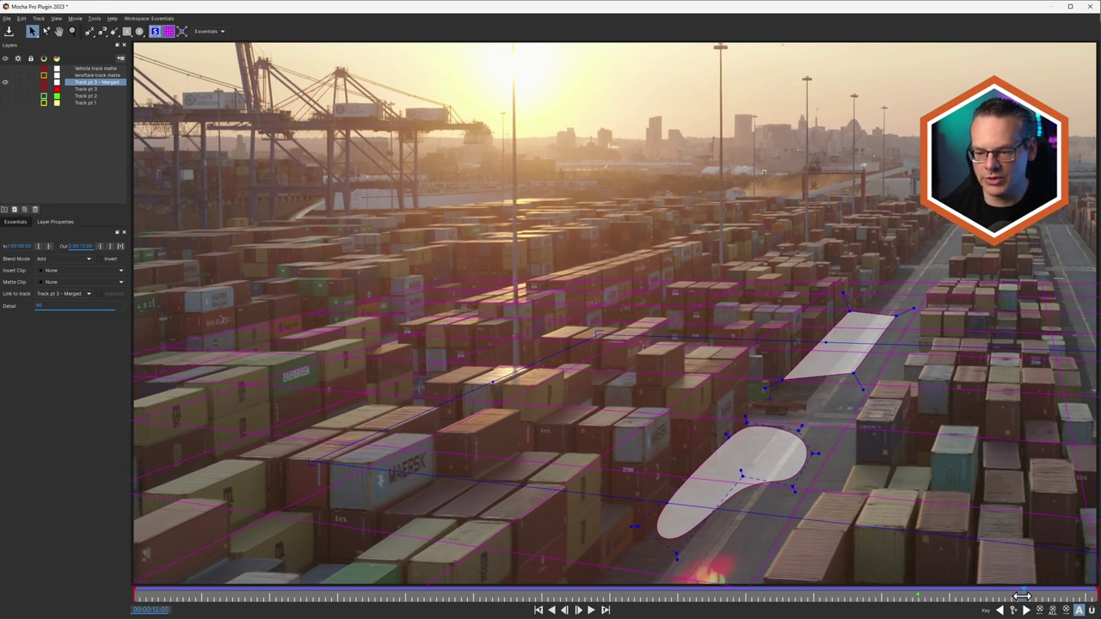
pyautogui.moveTo(1017, 597); pyautogui.dragTo(1047, 602)
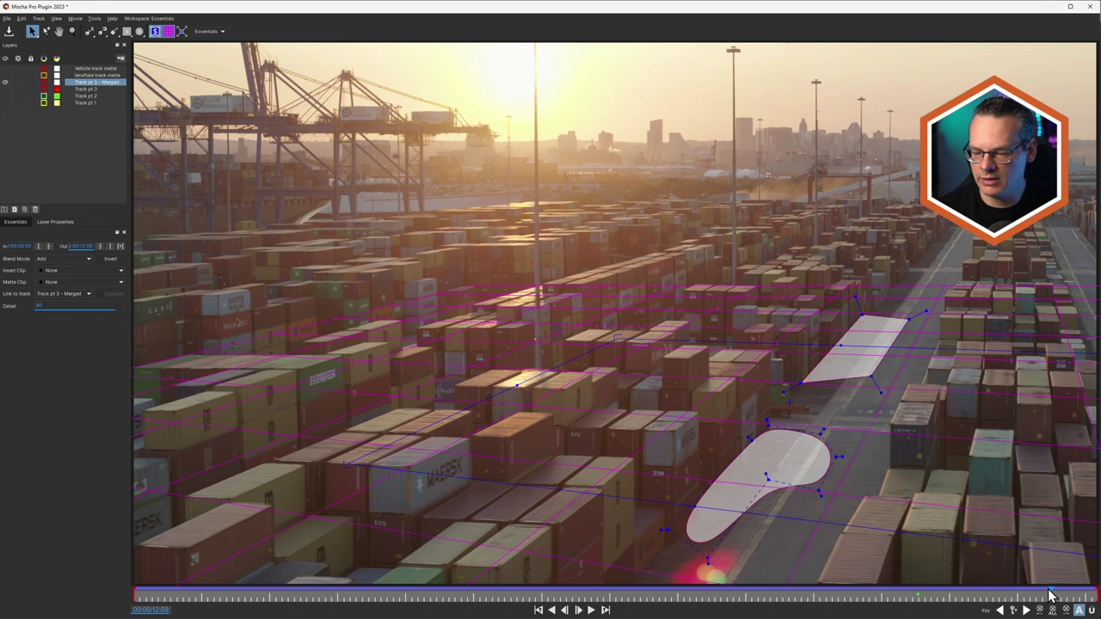
pyautogui.moveTo(1050, 595); pyautogui.dragTo(1039, 594)
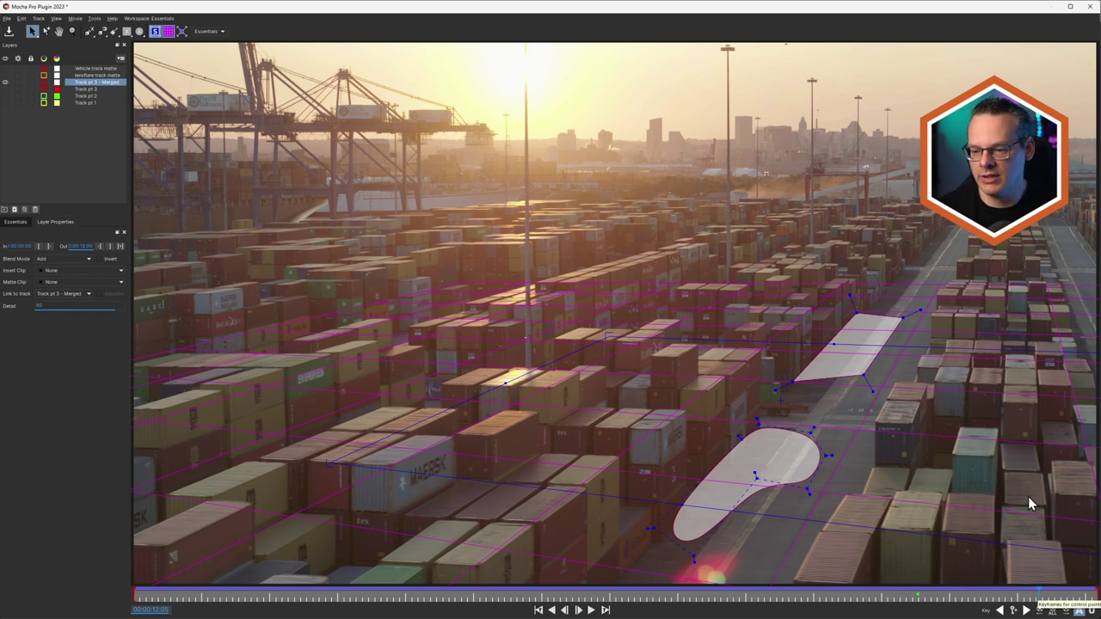
pyautogui.moveTo(1038, 593); pyautogui.dragTo(996, 577)
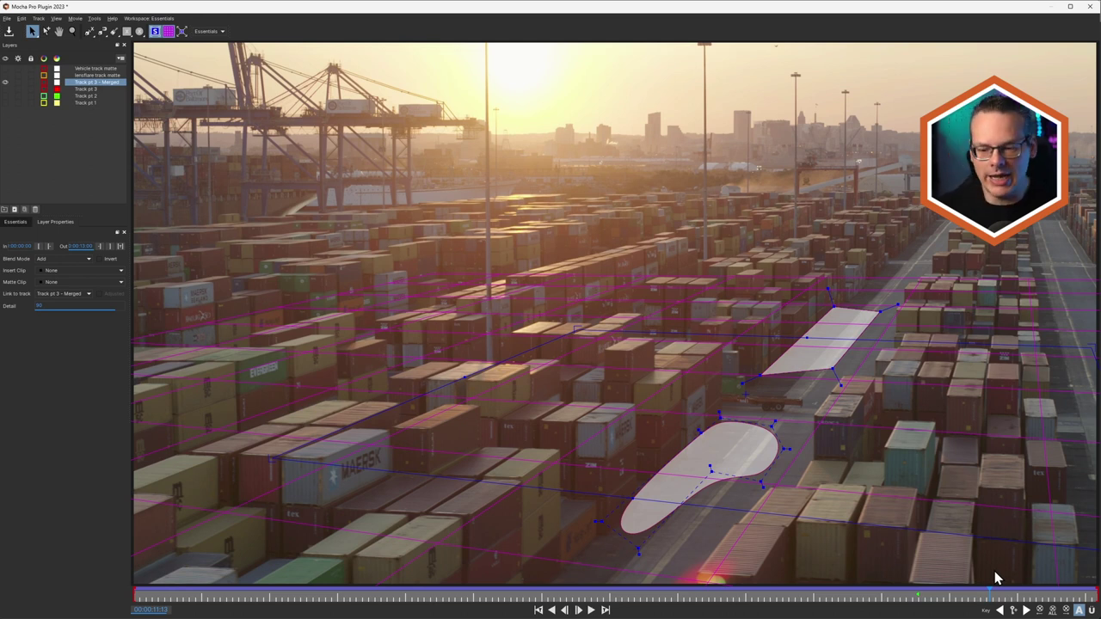
pyautogui.click(1016, 598)
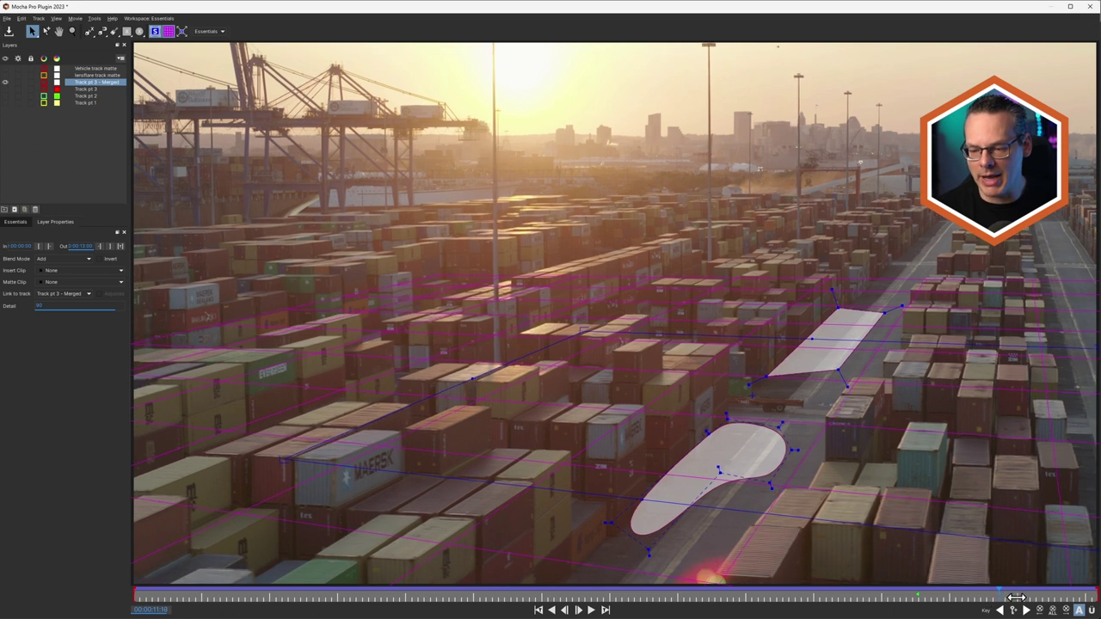
pyautogui.moveTo(1016, 597); pyautogui.dragTo(1051, 597)
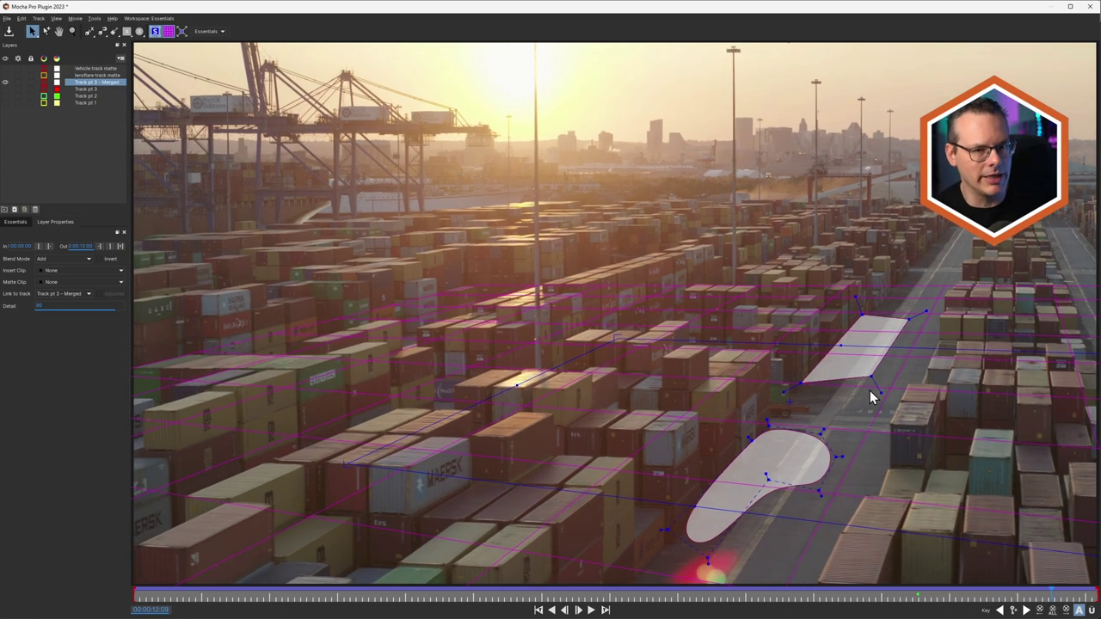